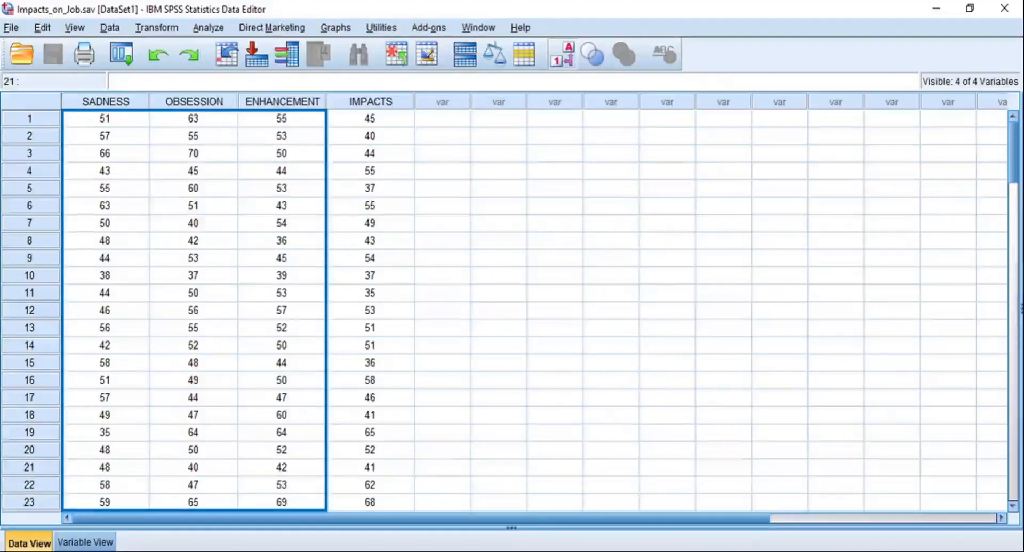
# - Start a linear regression analysis with Sadness, Obsession and Enhancement as the independent variables
pyautogui.click(438, 120)
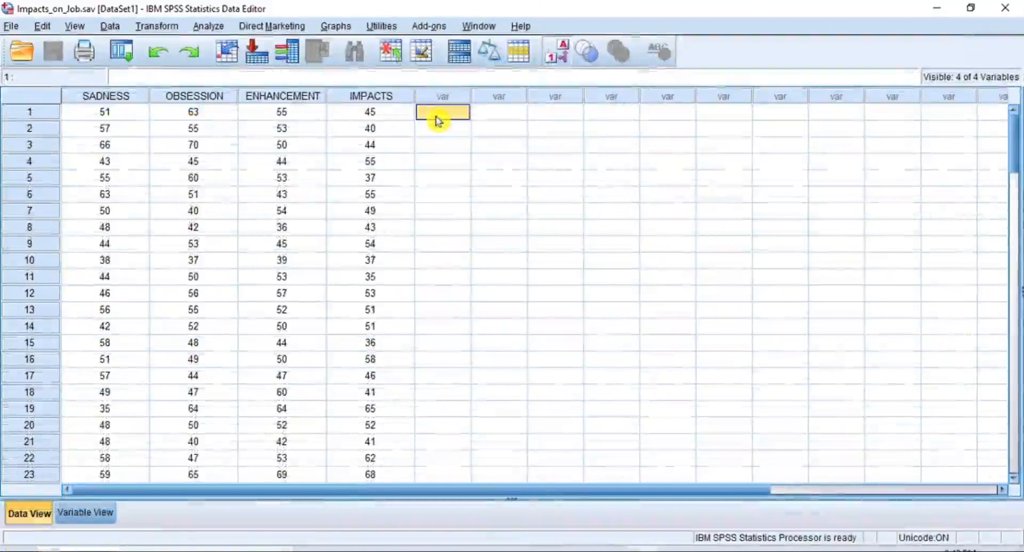
pyautogui.click(210, 27)
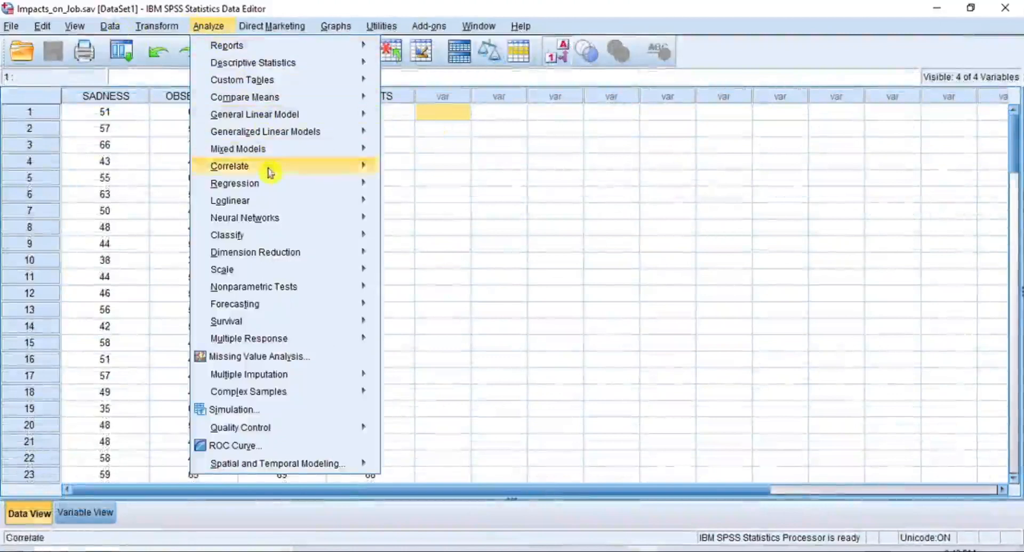
pyautogui.moveTo(268, 187)
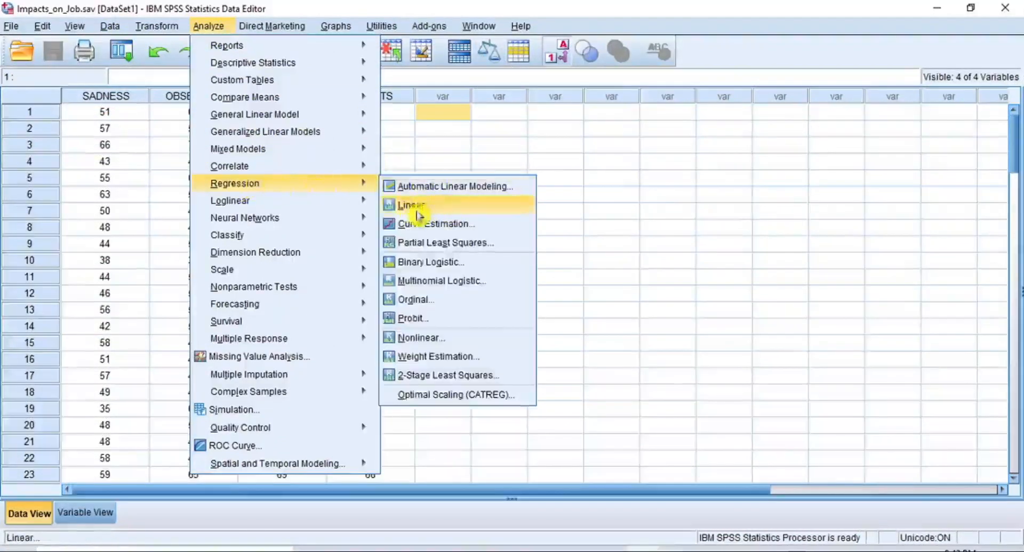
pyautogui.click(435, 206)
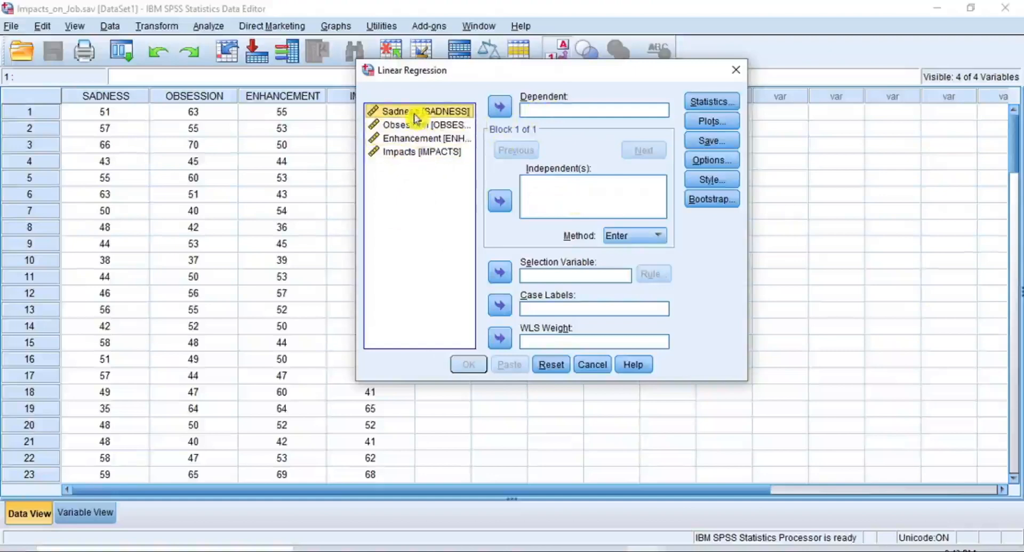
pyautogui.keyDown('shift'); pyautogui.click(427, 141); pyautogui.keyUp('shift')
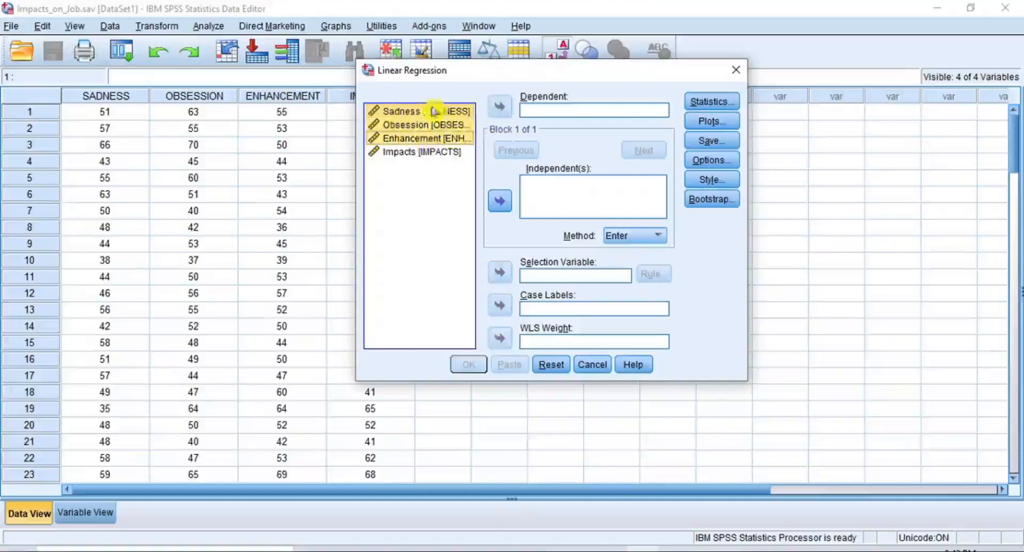
pyautogui.click(500, 208)
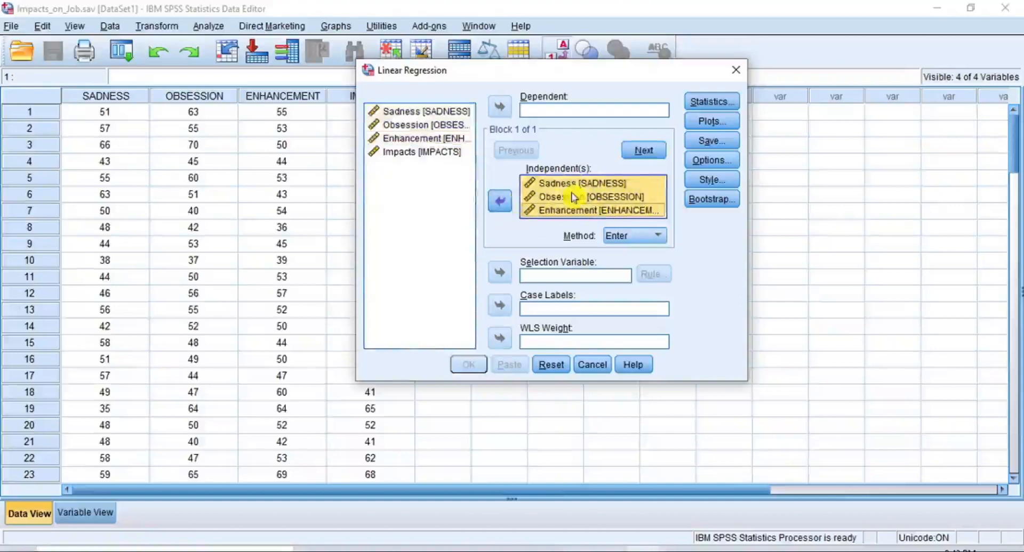
# - Assign Impacts as the dependent variable and keep Enter as the regression method
pyautogui.click(428, 153)
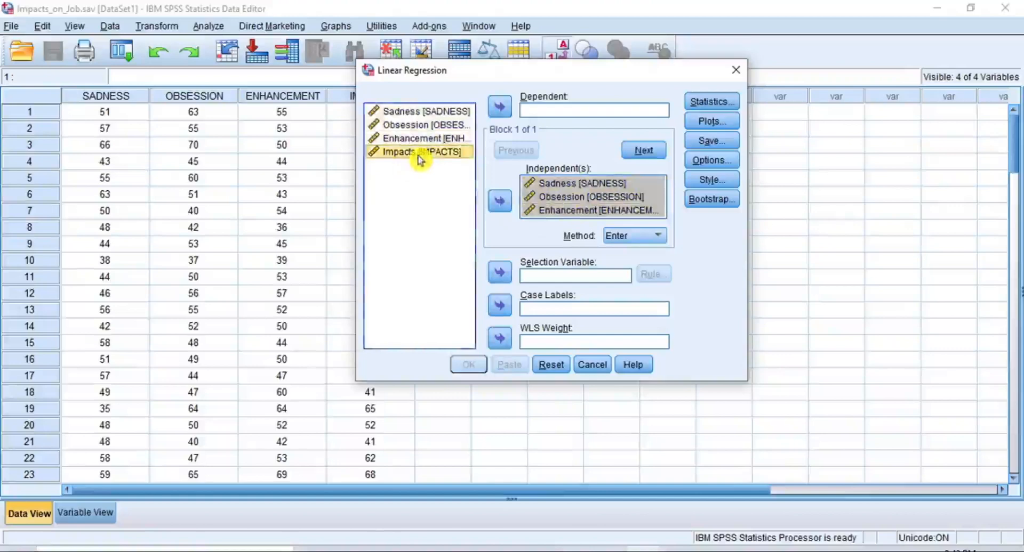
pyautogui.click(498, 110)
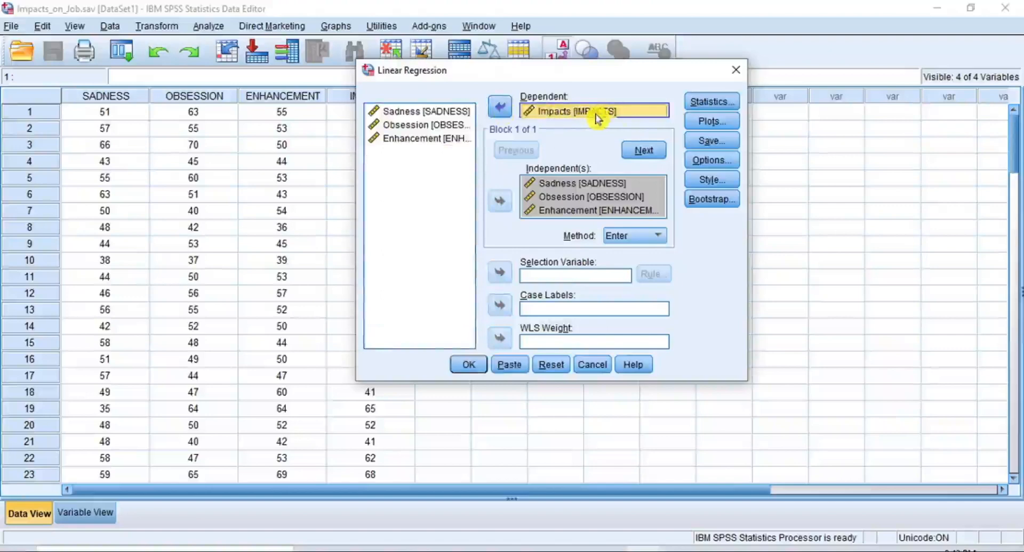
pyautogui.click(661, 236)
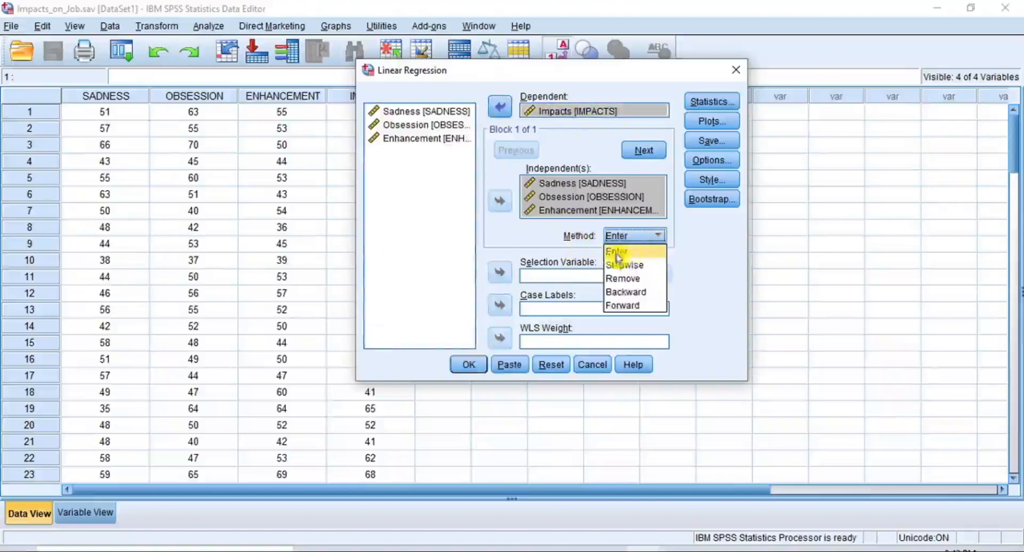
pyautogui.click(659, 238)
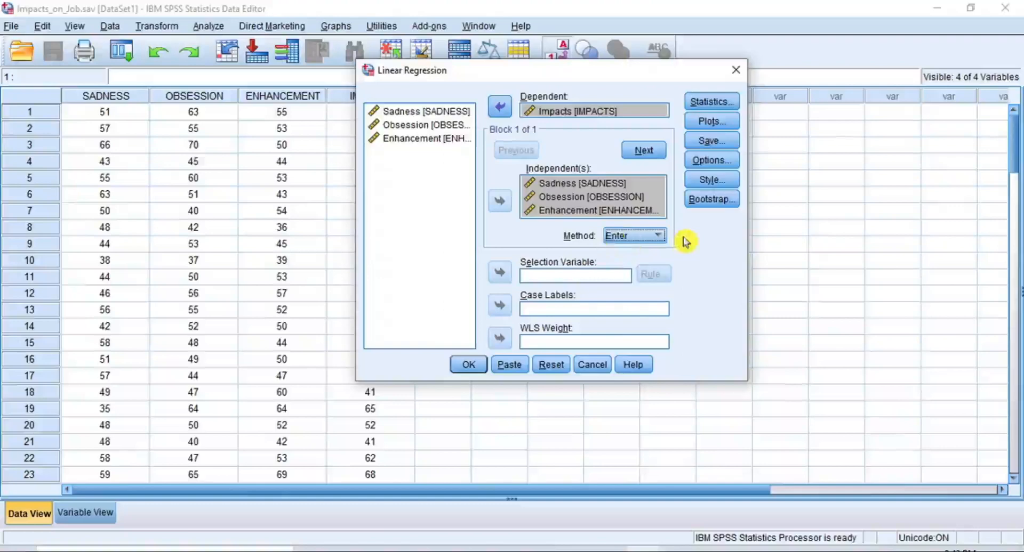
pyautogui.click(473, 368)
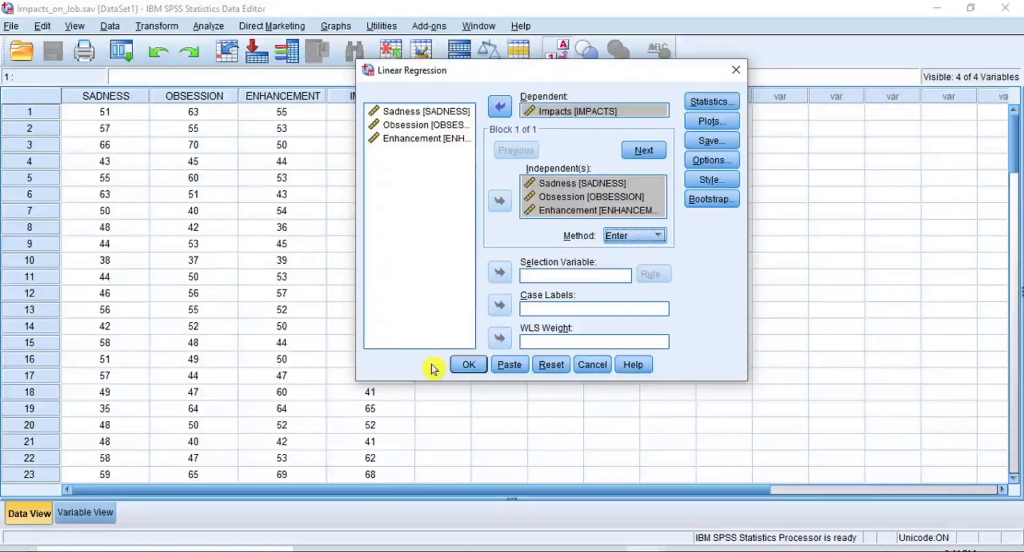
# - Include confidence intervals at the 95% level for the coefficients in the regression statistics
pyautogui.click(712, 101)
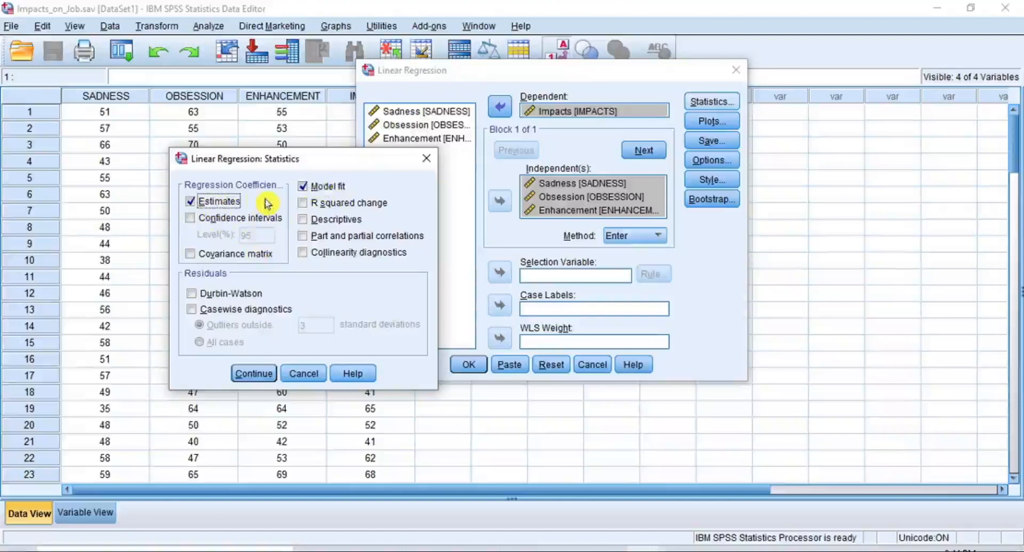
pyautogui.click(190, 218)
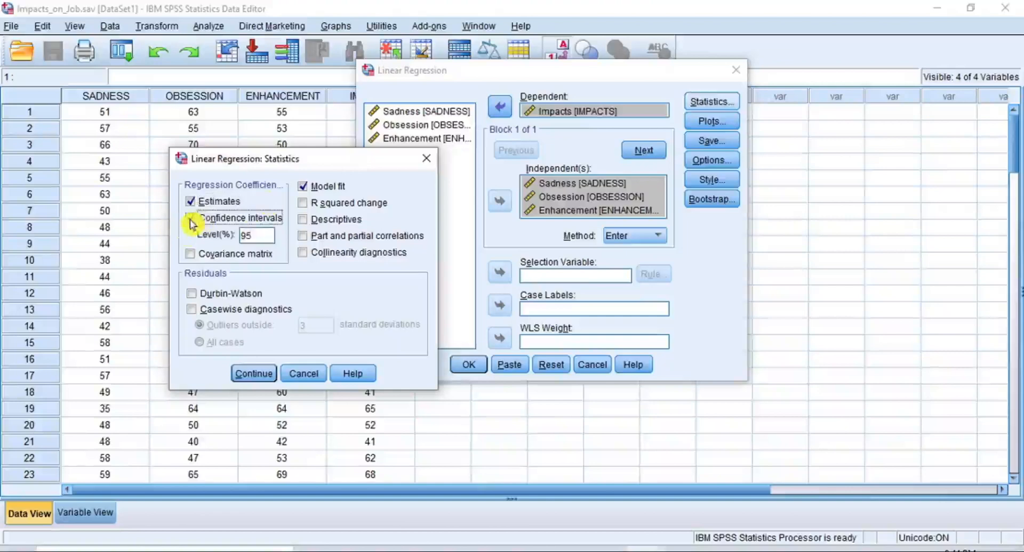
pyautogui.click(257, 234)
pyautogui.doubleClick(260, 235)
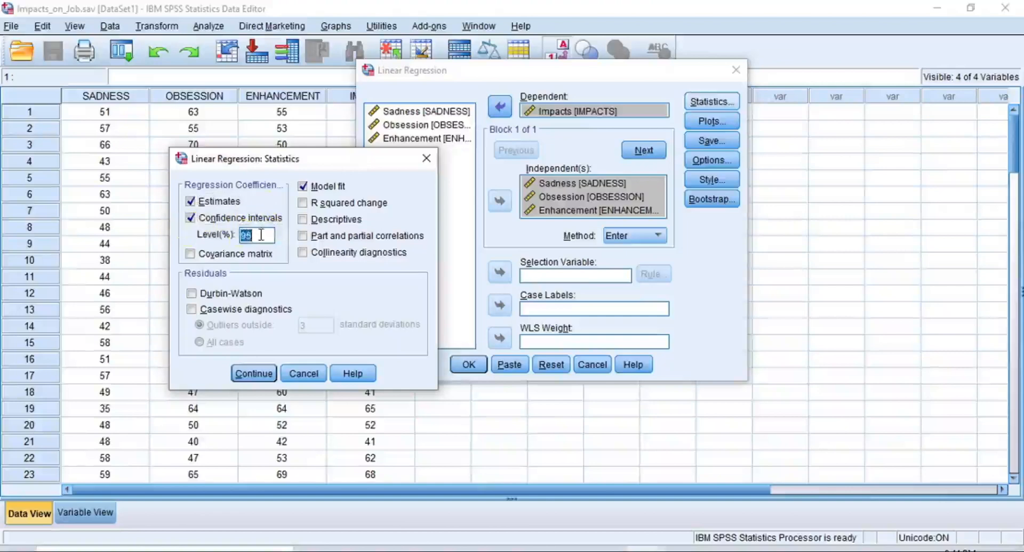
pyautogui.click(258, 234)
pyautogui.press('BackSpace')
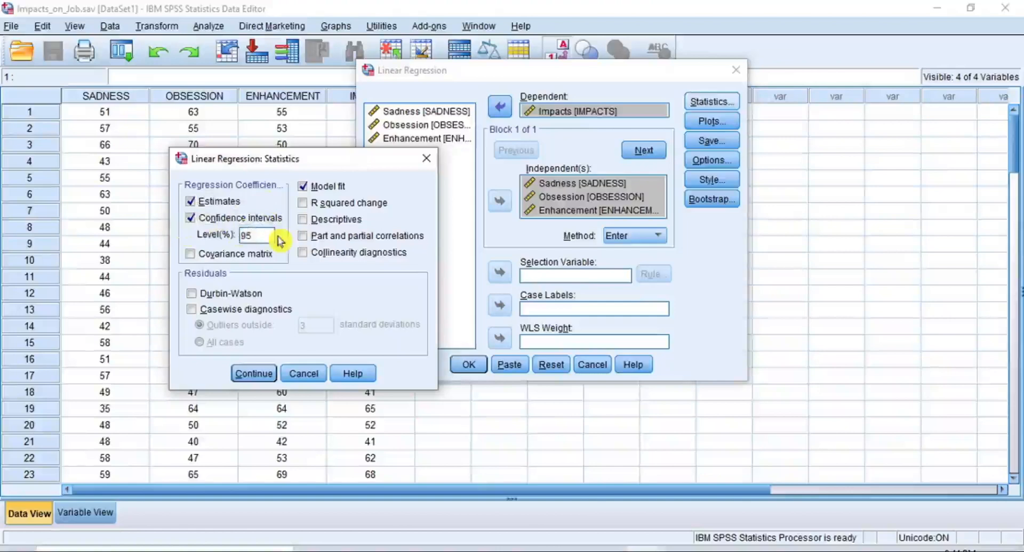
pyautogui.write('6')
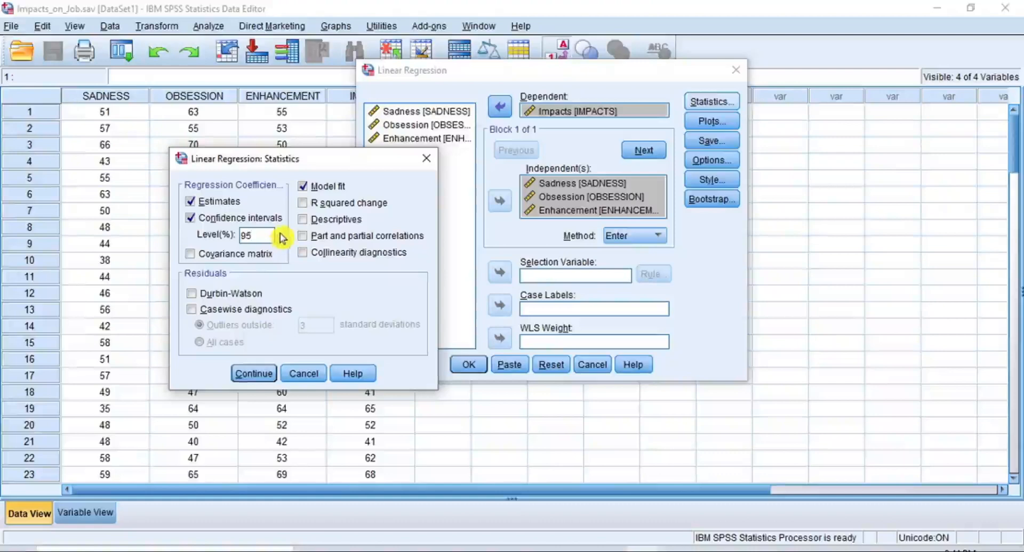
# - Add R squared change, Descriptives and Collinearity diagnostics to the regression statistics
pyautogui.click(309, 203)
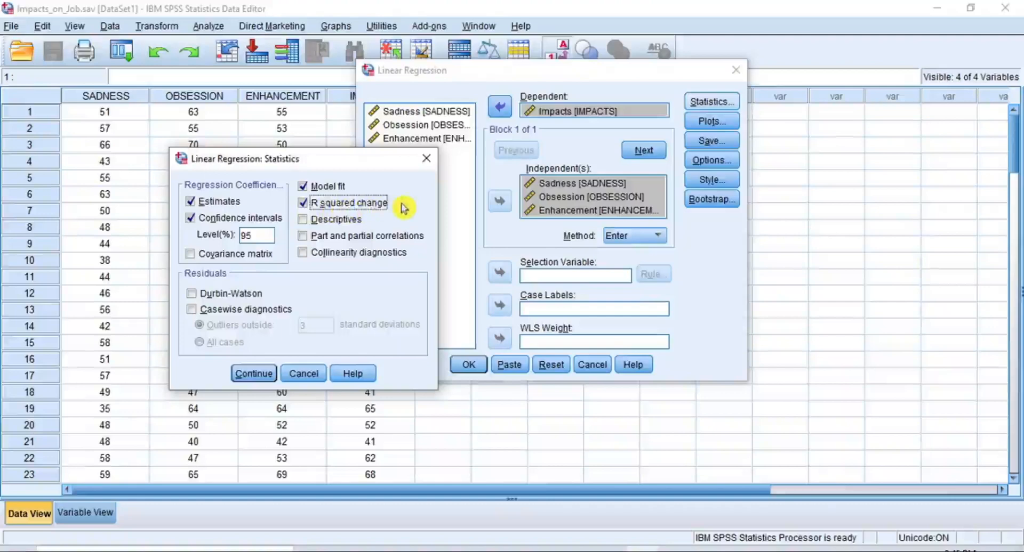
pyautogui.moveTo(386, 163); pyautogui.dragTo(339, 169)
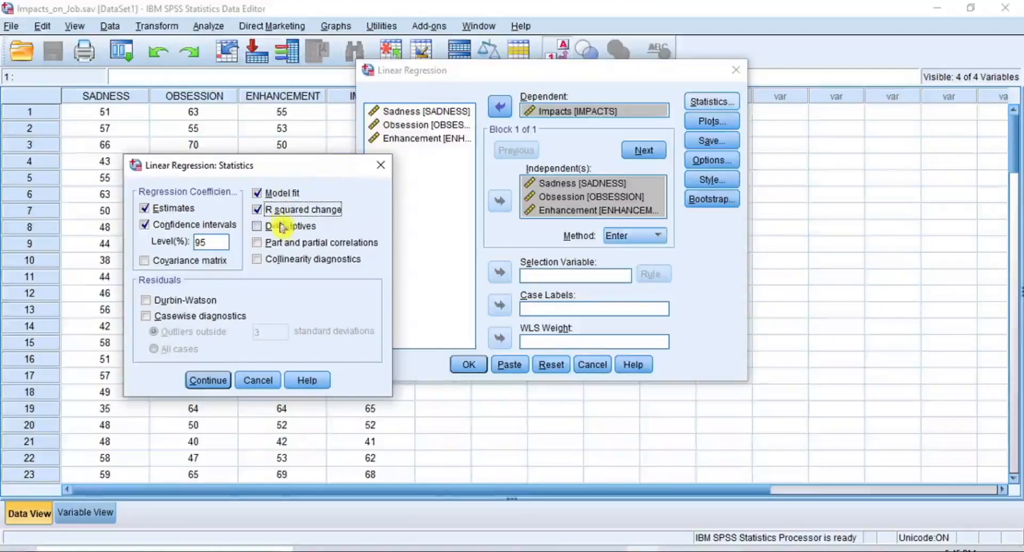
pyautogui.click(259, 228)
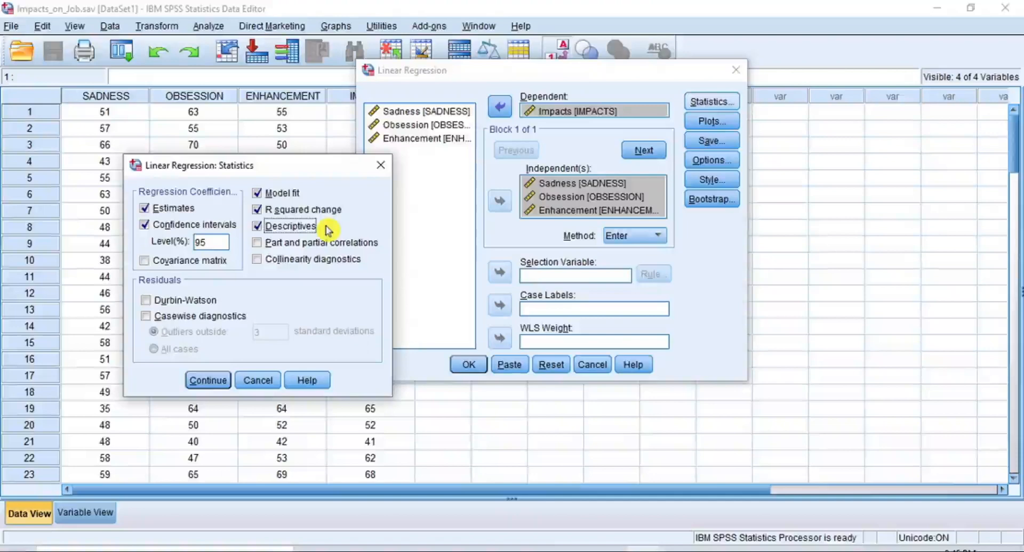
pyautogui.click(327, 266)
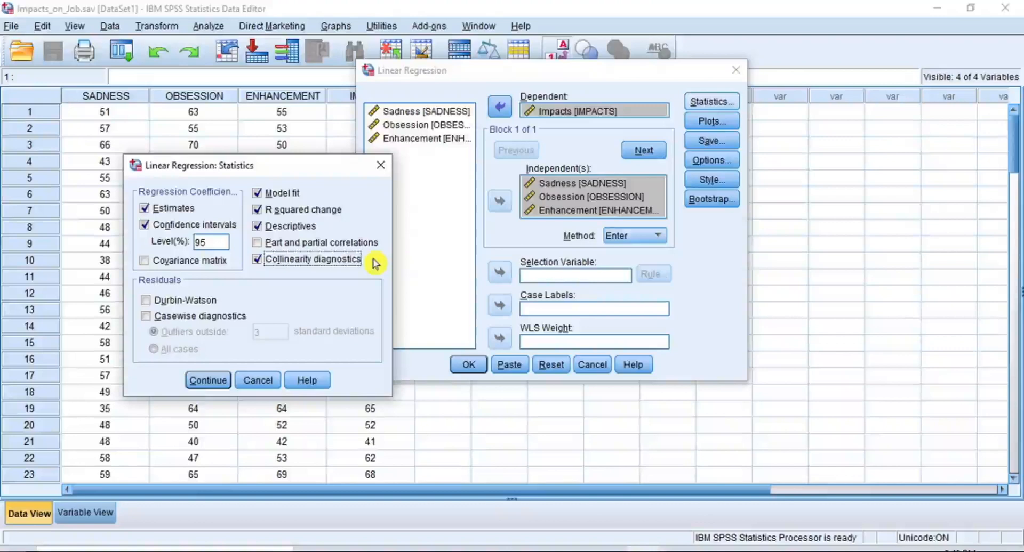
# - Enable the Durbin-Watson test and casewise diagnostics for outliers outside 3 standard deviations, and accept the statistics settings
pyautogui.click(145, 300)
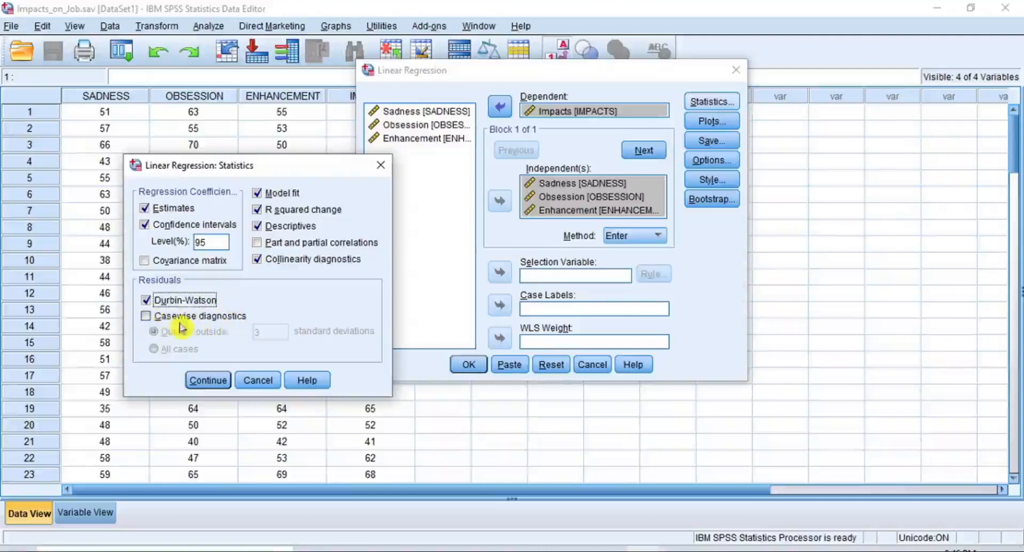
pyautogui.click(146, 317)
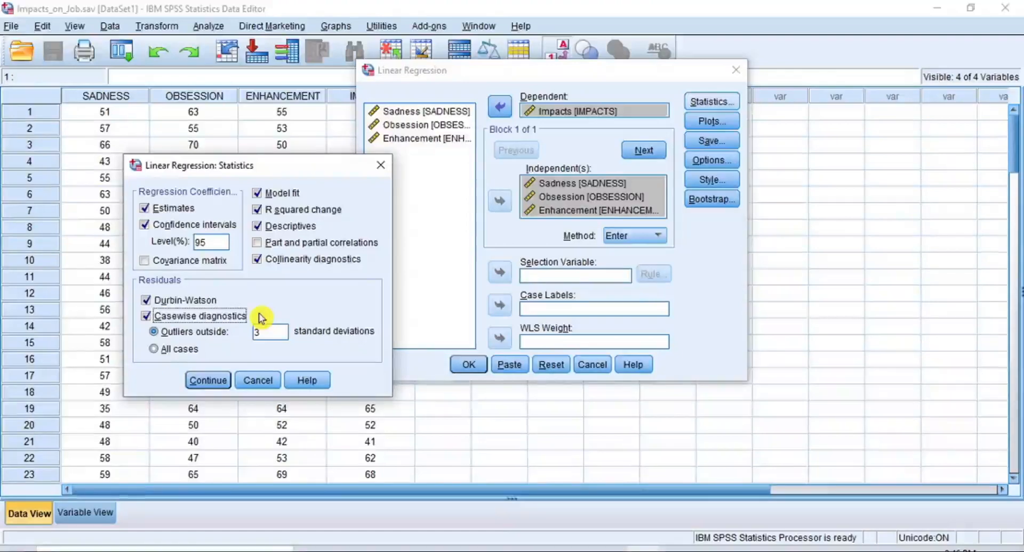
pyautogui.click(208, 382)
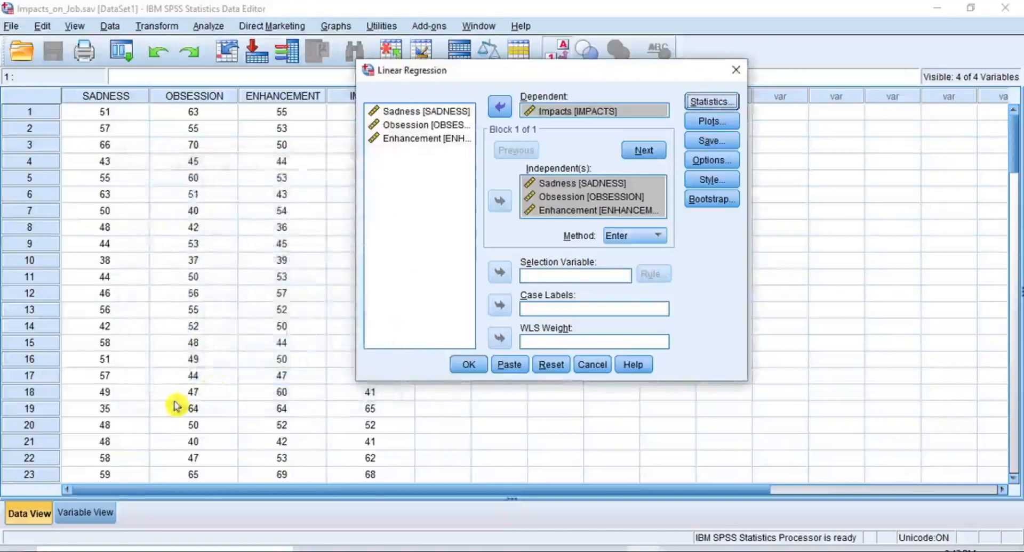
# - Define a regression scatterplot with *ZPRED on the X axis and *ZRESID on the Y axis
pyautogui.click(709, 123)
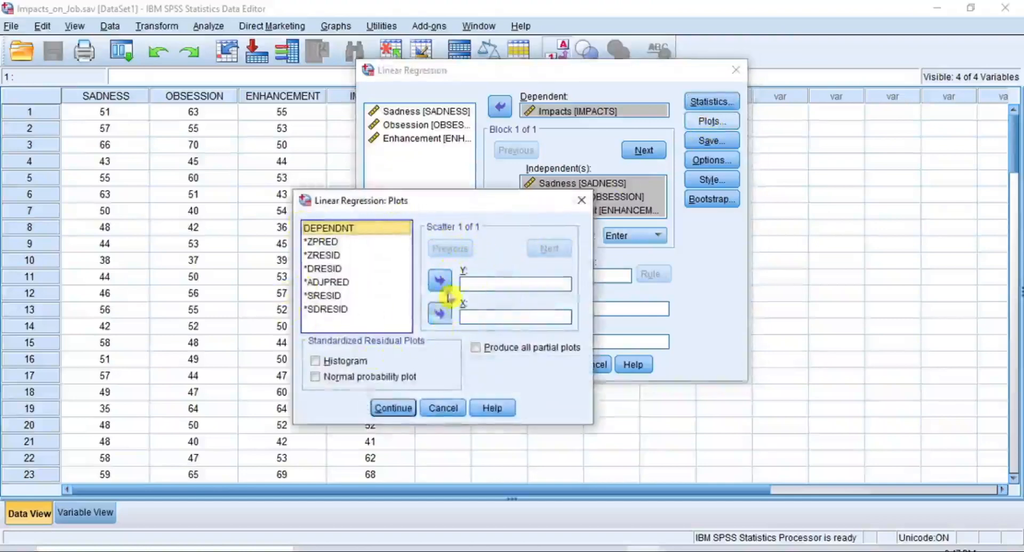
pyautogui.click(332, 243)
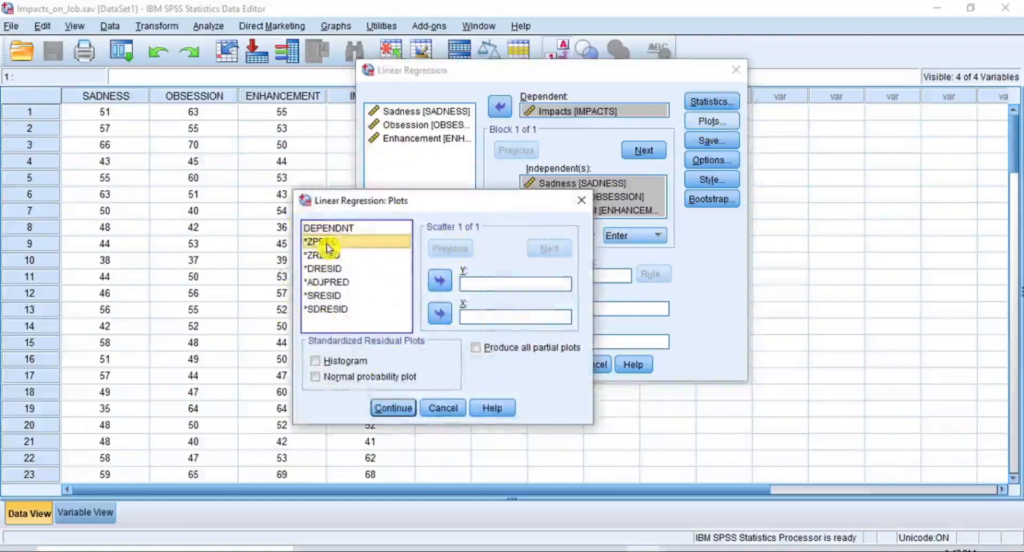
pyautogui.click(440, 319)
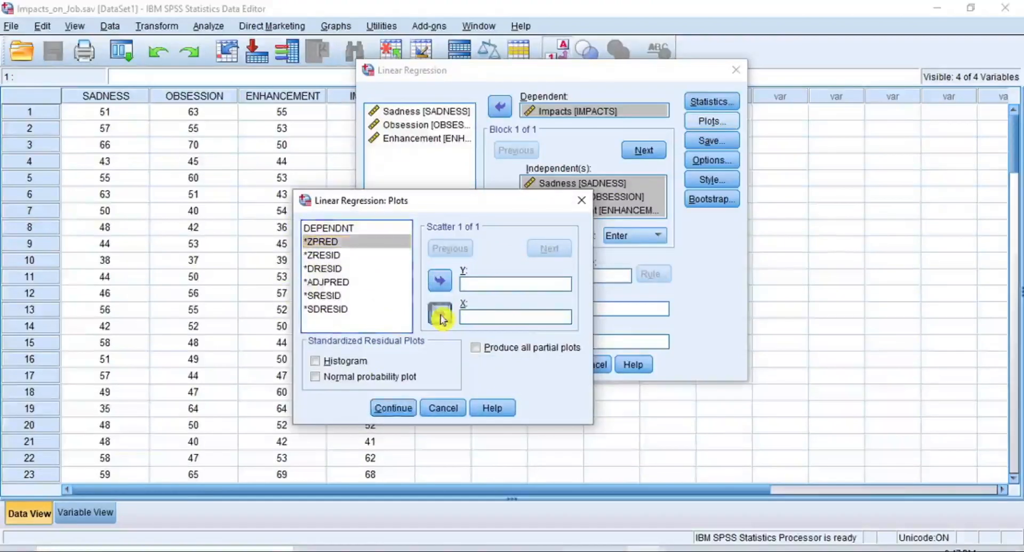
pyautogui.click(325, 256)
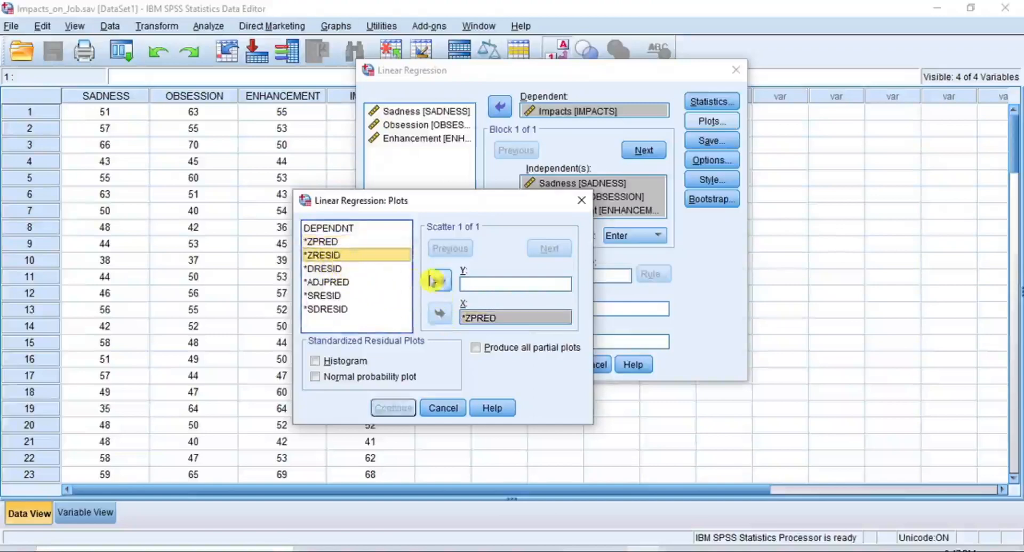
pyautogui.click(437, 281)
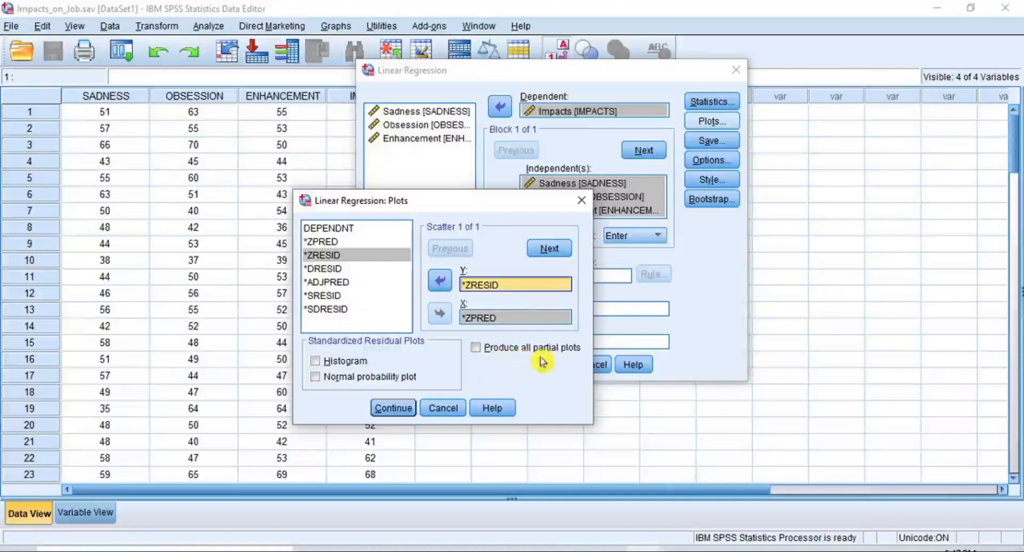
# - Request all partial plots plus the histogram and normal probability plot of standardized residuals, and accept the plot settings
pyautogui.click(480, 351)
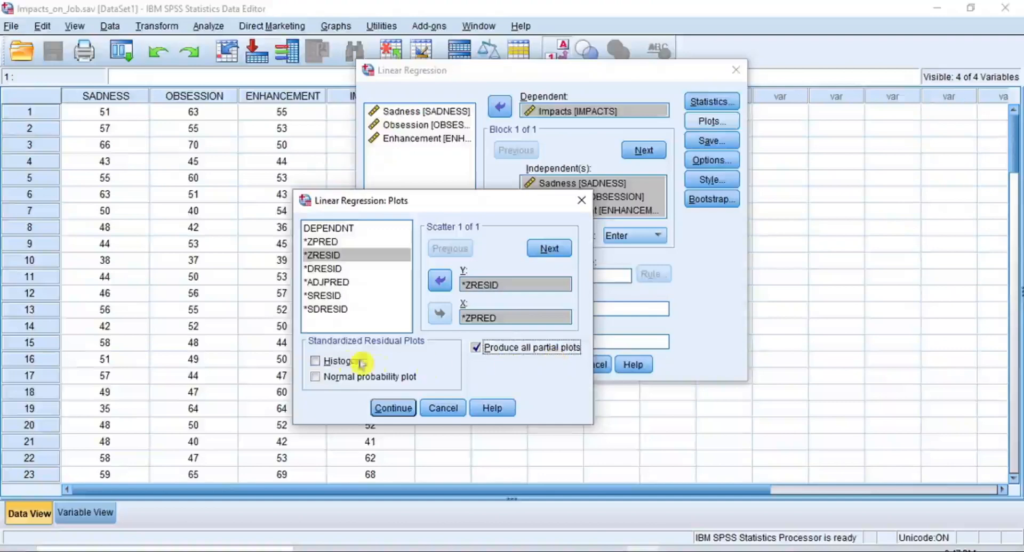
pyautogui.click(316, 363)
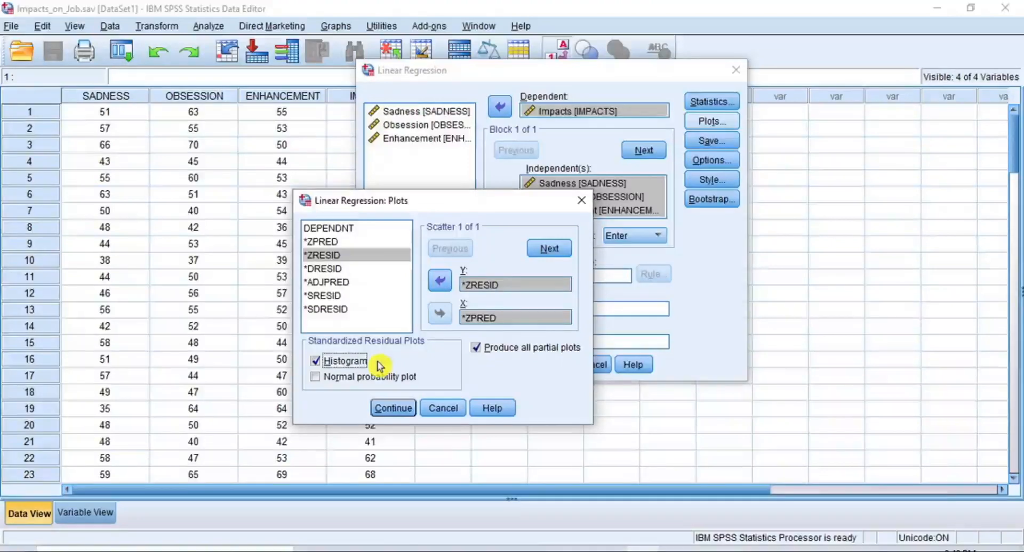
pyautogui.click(316, 377)
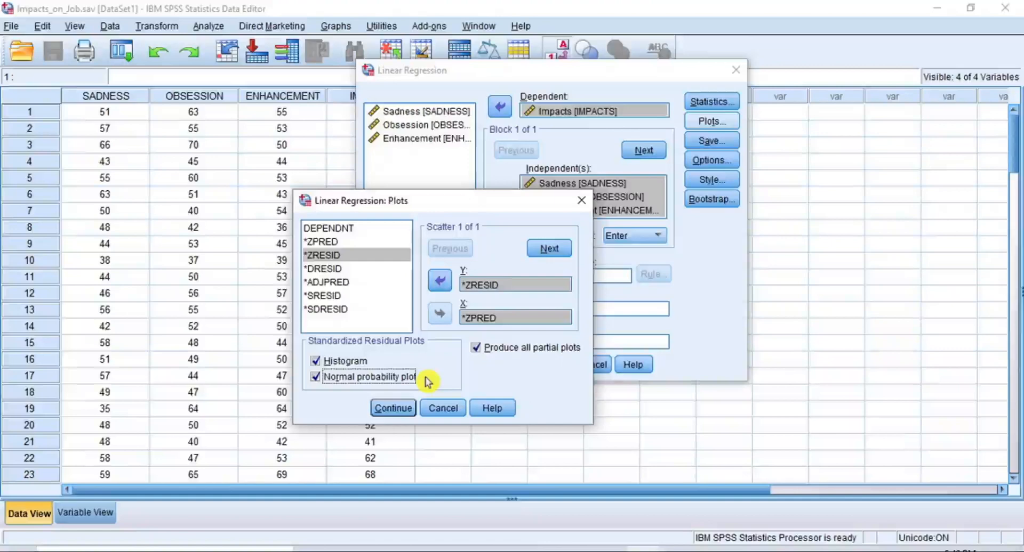
pyautogui.click(392, 411)
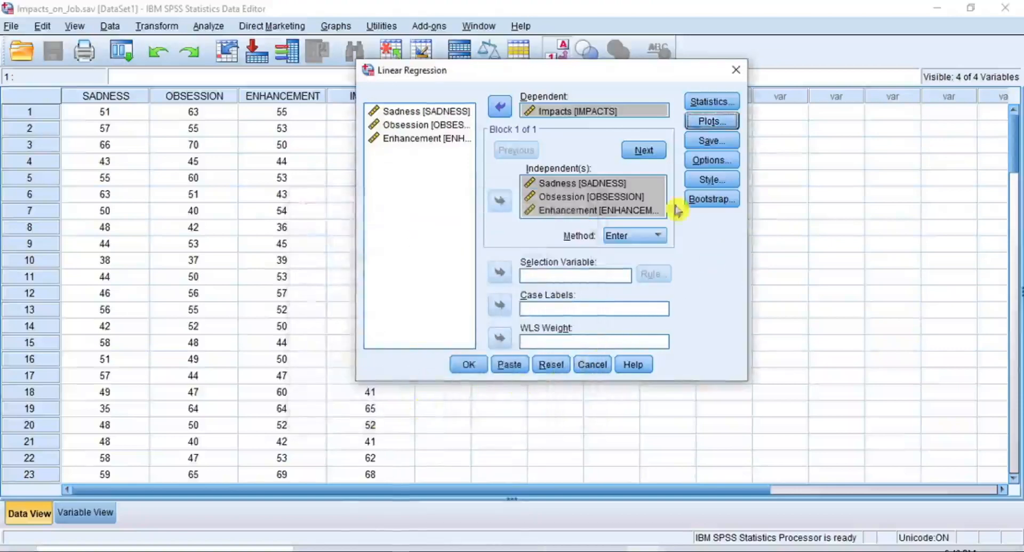
pyautogui.click(720, 147)
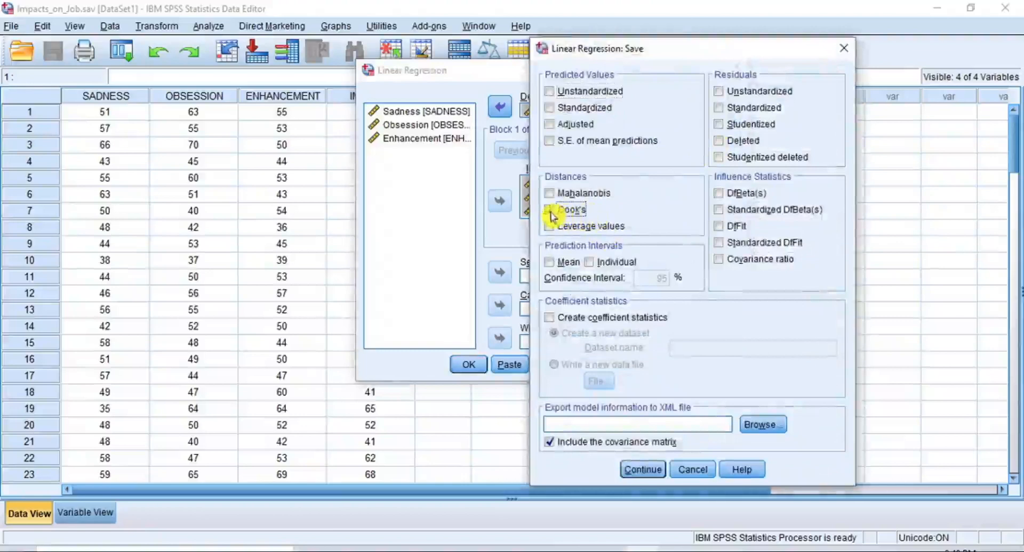
pyautogui.click(565, 212)
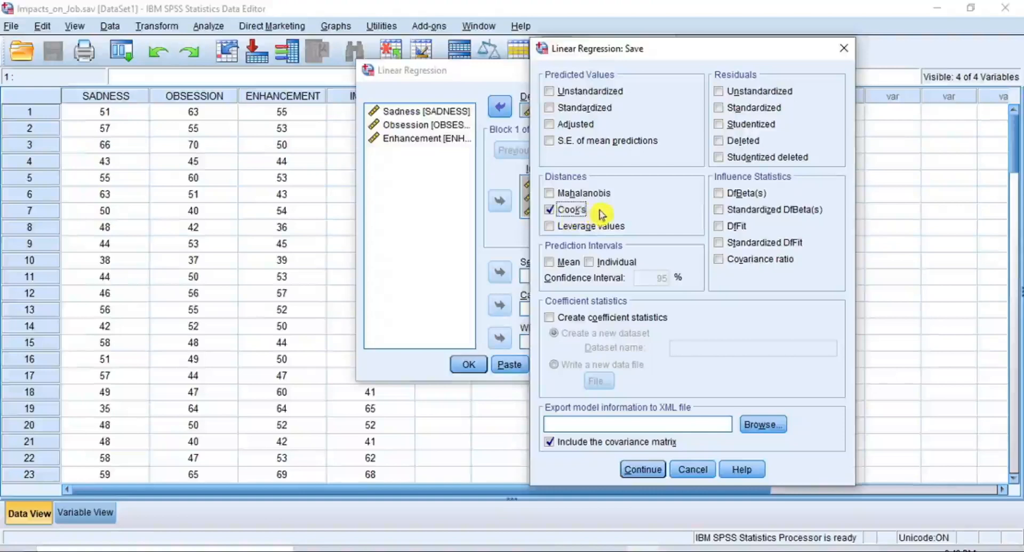
pyautogui.click(551, 212)
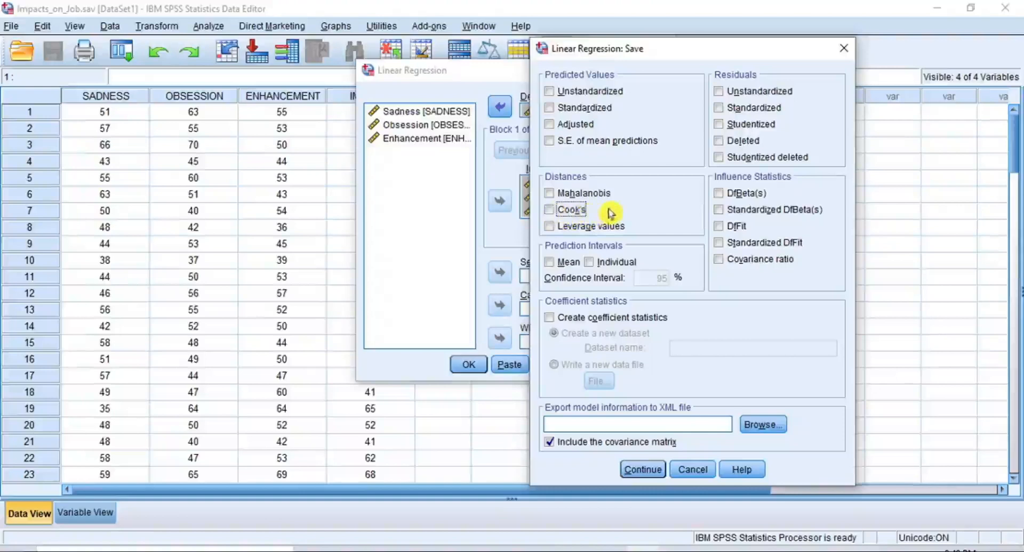
pyautogui.click(640, 472)
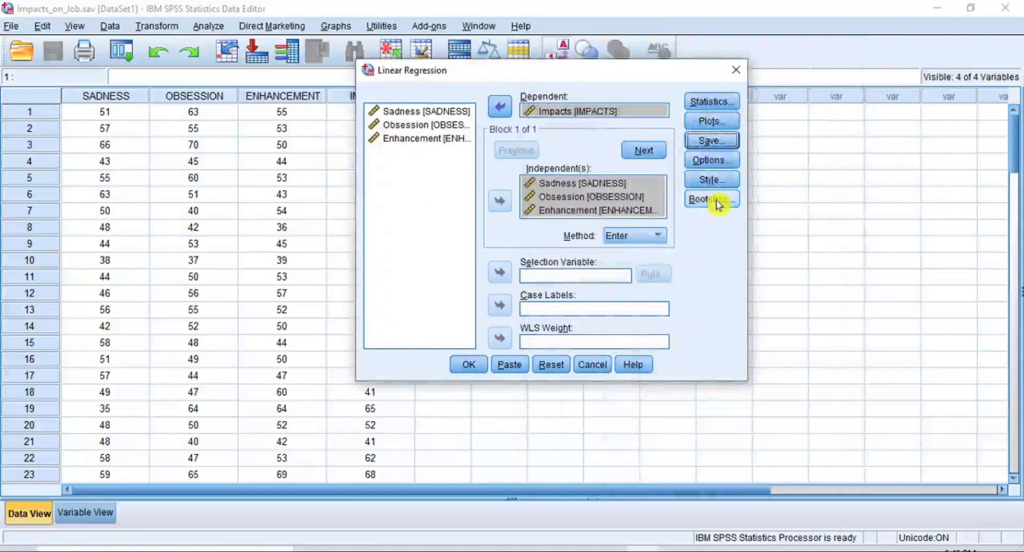
# - Run the linear regression and review its output from the descriptive statistics and correlations down to the model summary
pyautogui.click(467, 368)
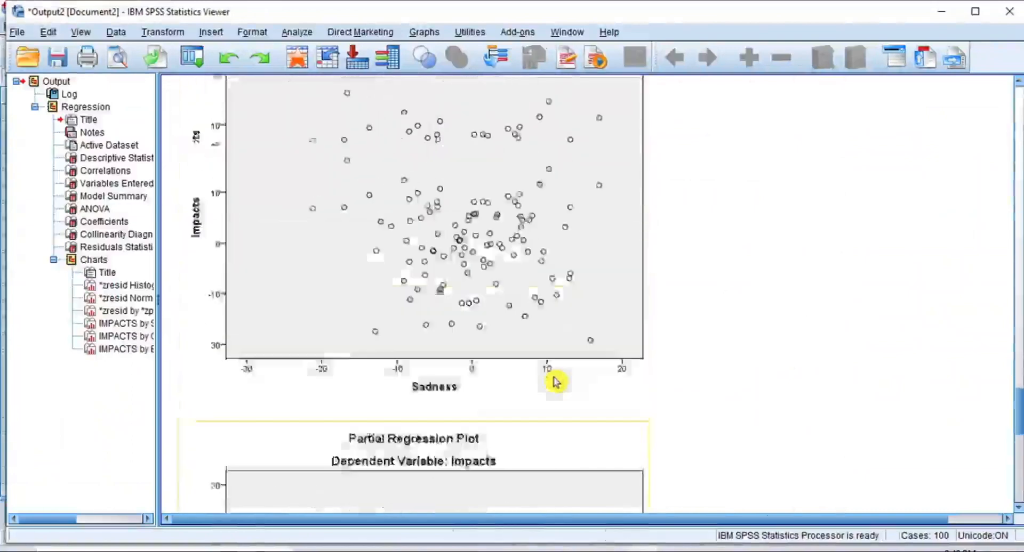
pyautogui.scroll(20, 555, 382)
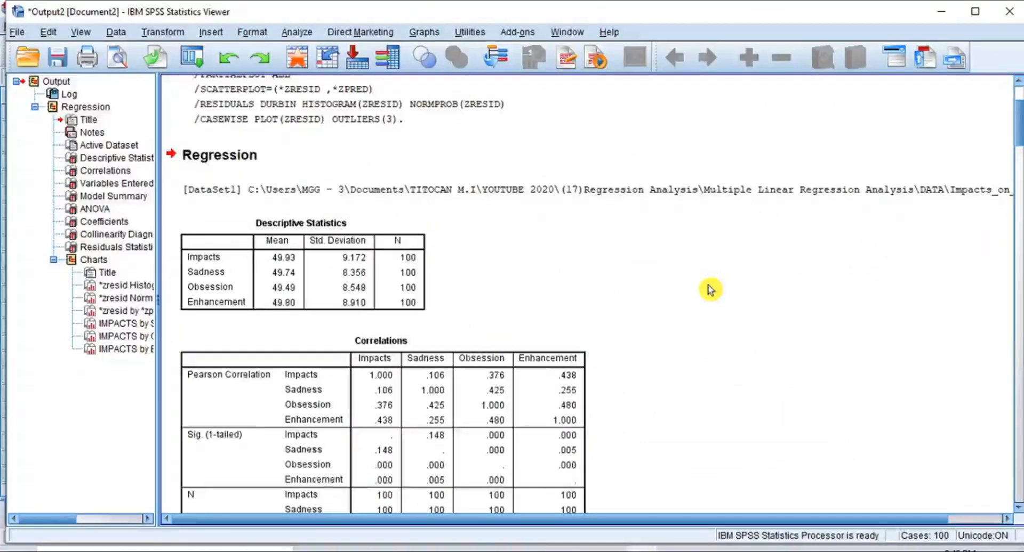
pyautogui.scroll(-15, 710, 290)
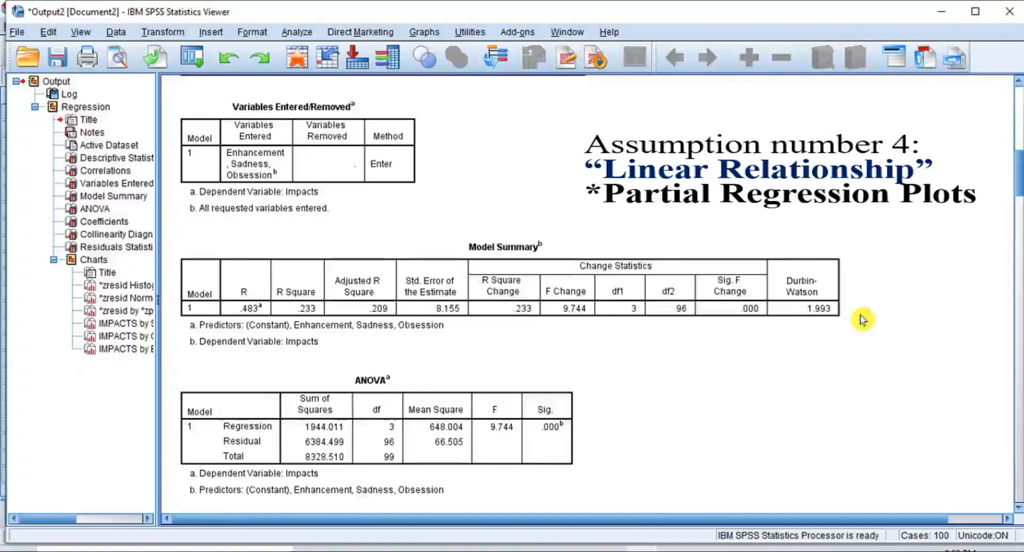
# - Add a linear fit line at total to the partial regression plot of Impacts by Sadness, and close the chart editor
pyautogui.scroll(-15, 800, 325)
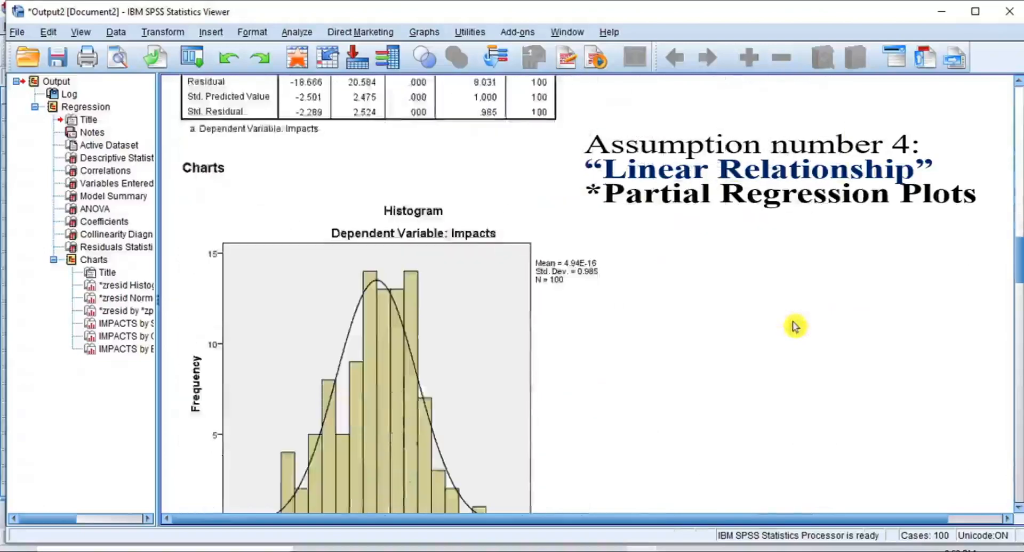
pyautogui.scroll(-15, 795, 327)
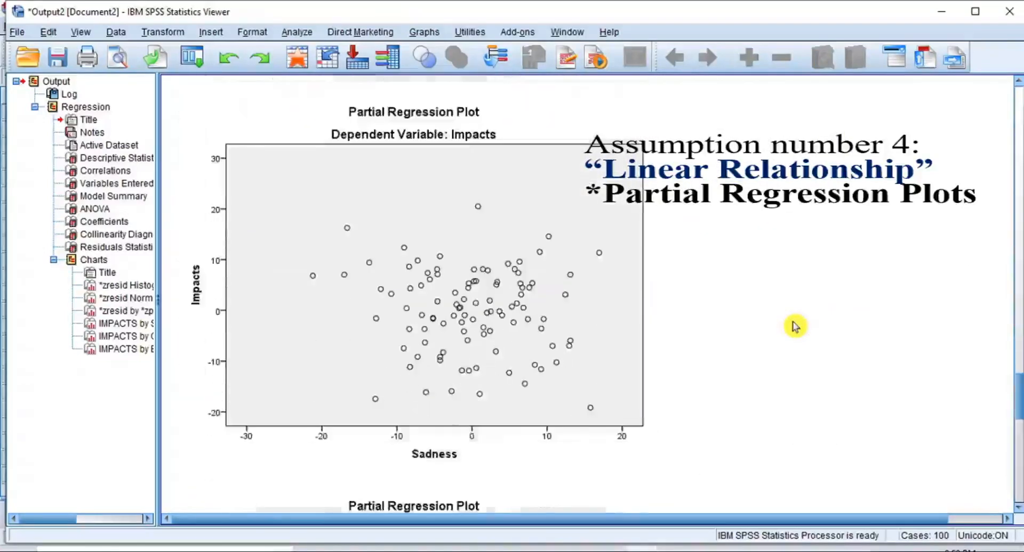
pyautogui.scroll(2, 794, 326)
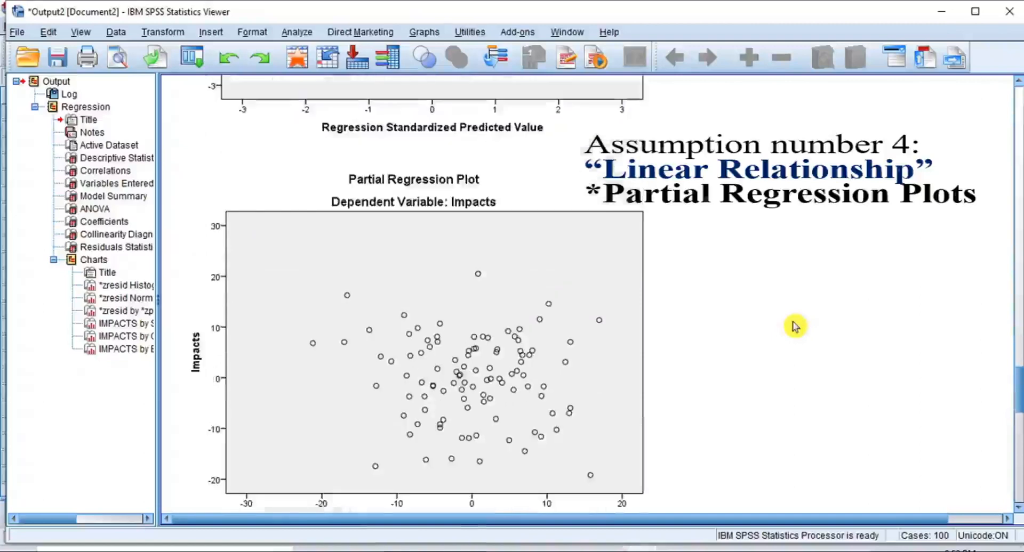
pyautogui.scroll(-2, 795, 326)
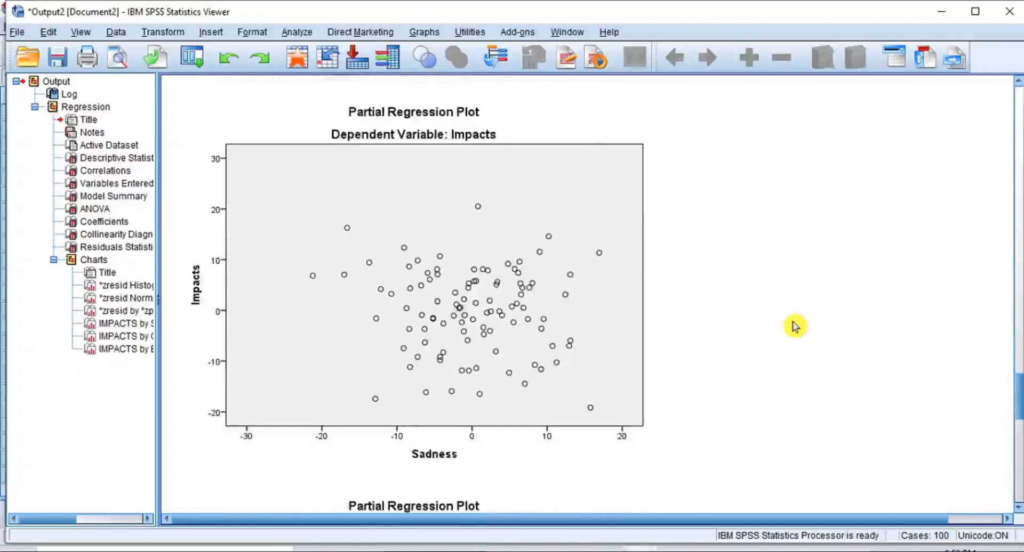
pyautogui.click(507, 238)
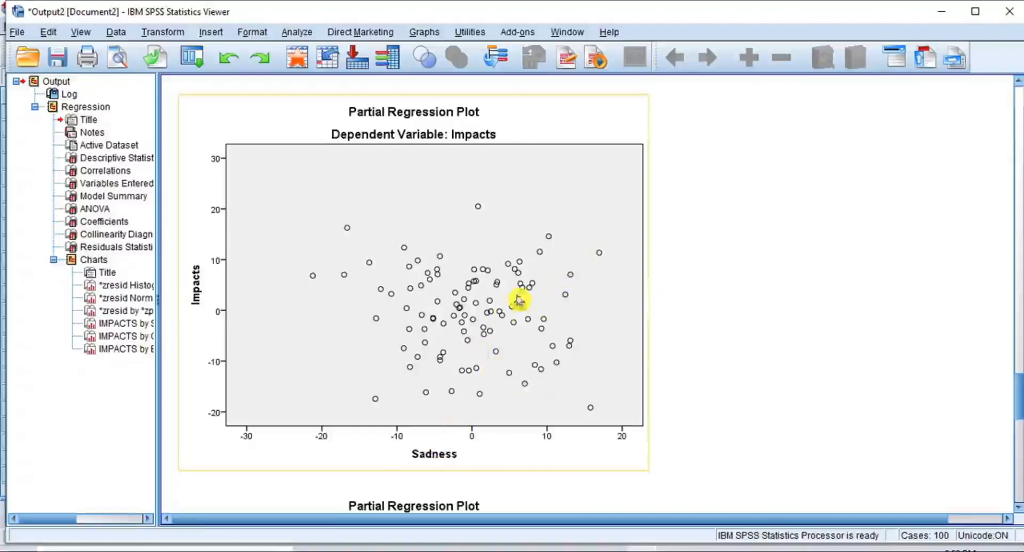
pyautogui.click(421, 290)
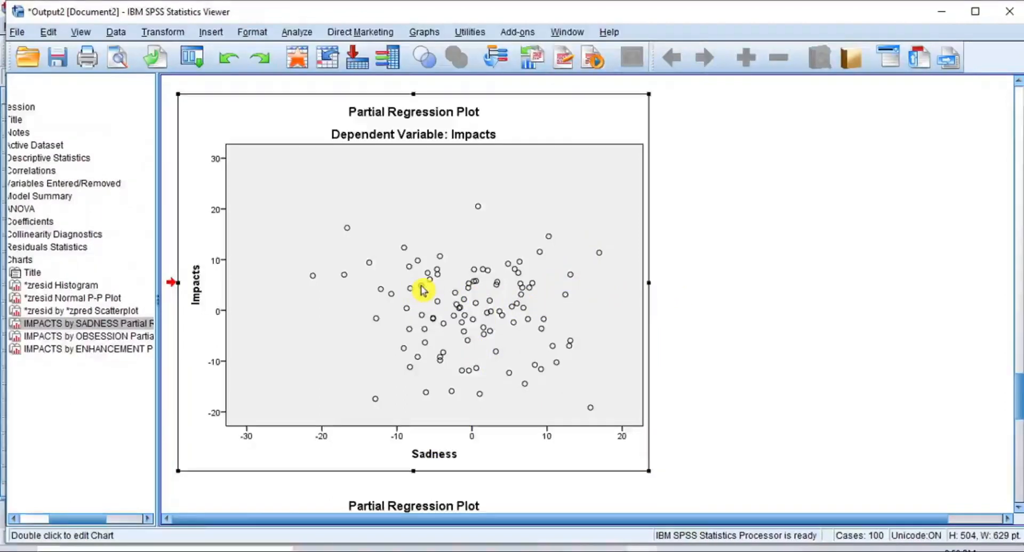
pyautogui.doubleClick(423, 291)
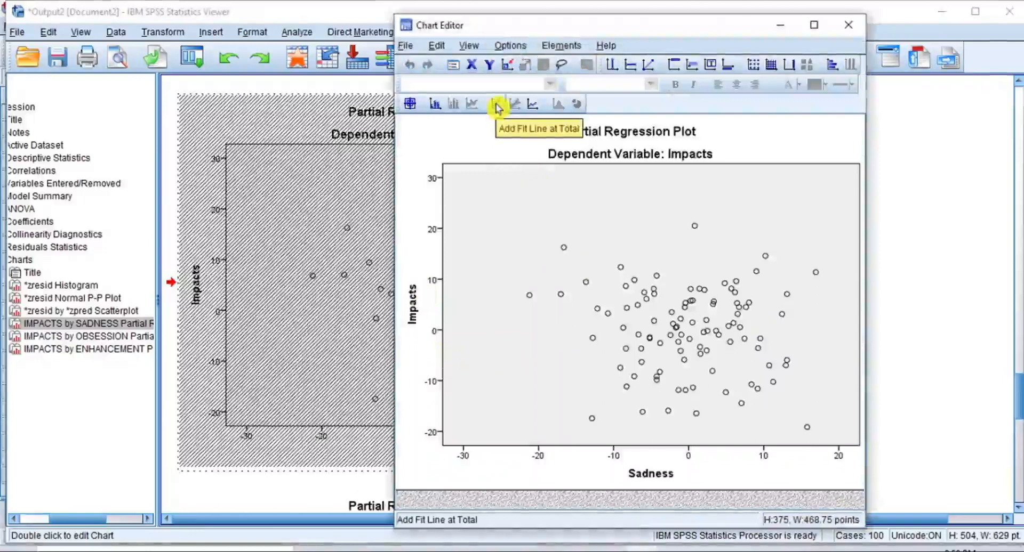
pyautogui.click(497, 107)
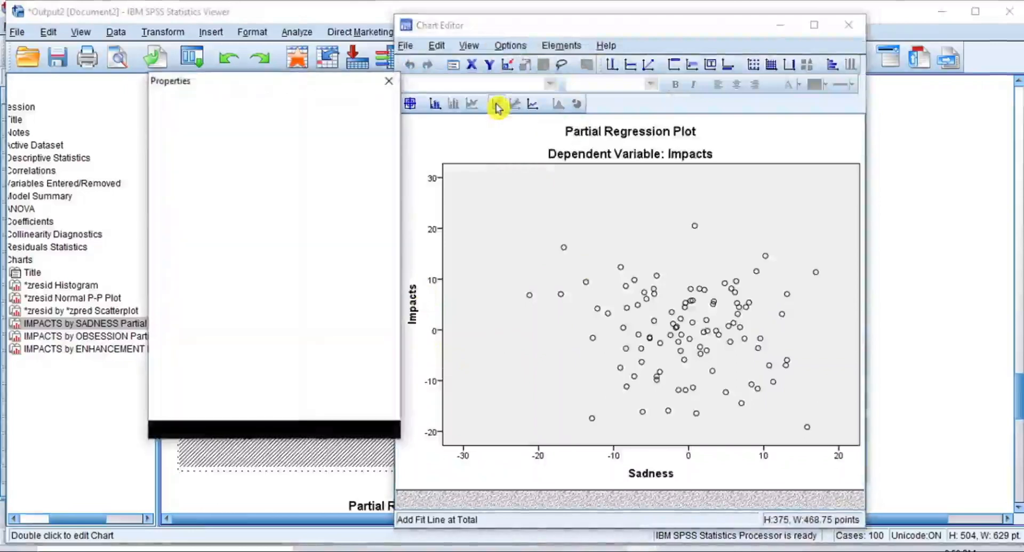
pyautogui.click(389, 81)
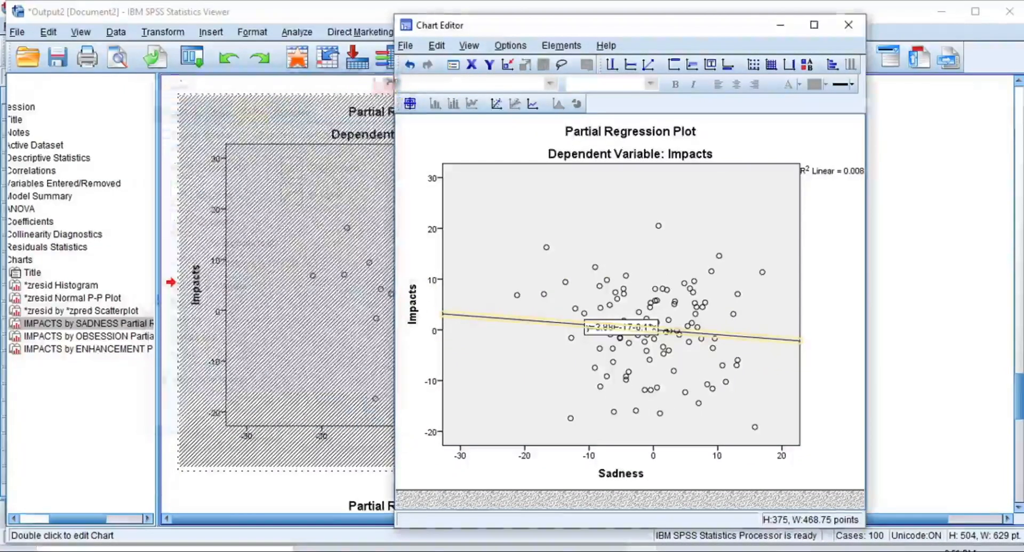
pyautogui.click(851, 31)
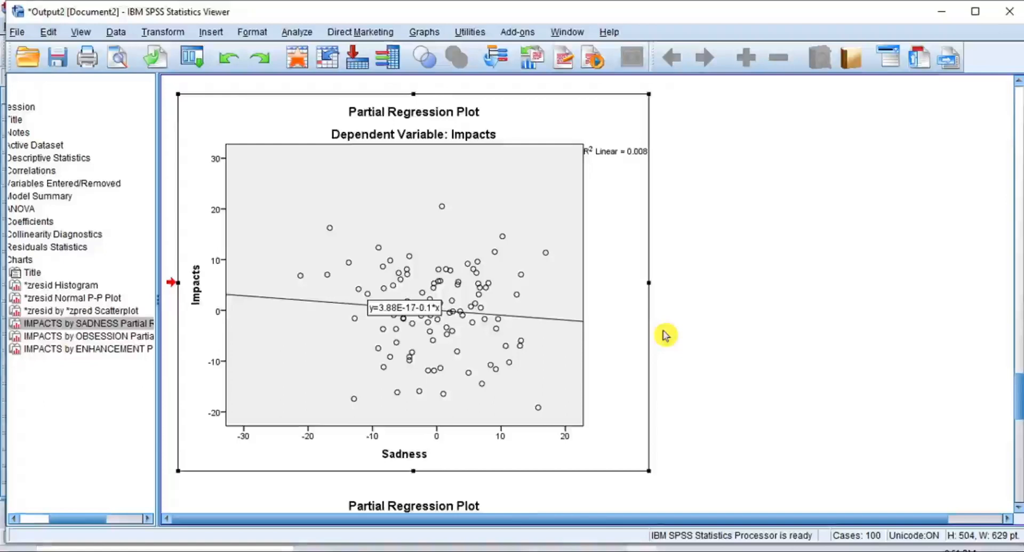
# - Add a linear fit line at total to the Impacts by Obsession partial regression plot and return to the output
pyautogui.scroll(-10, 666, 335)
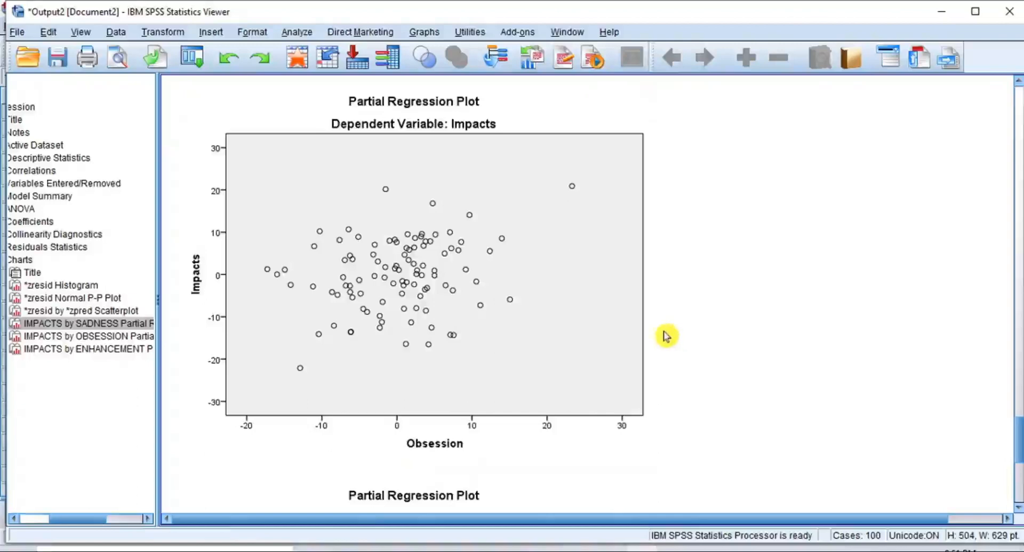
pyautogui.click(646, 327)
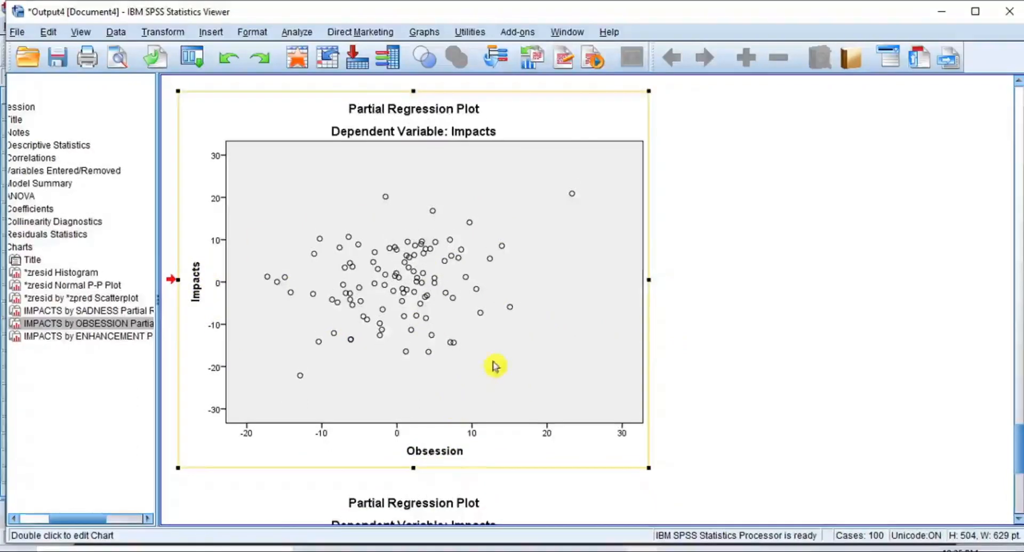
pyautogui.doubleClick(449, 315)
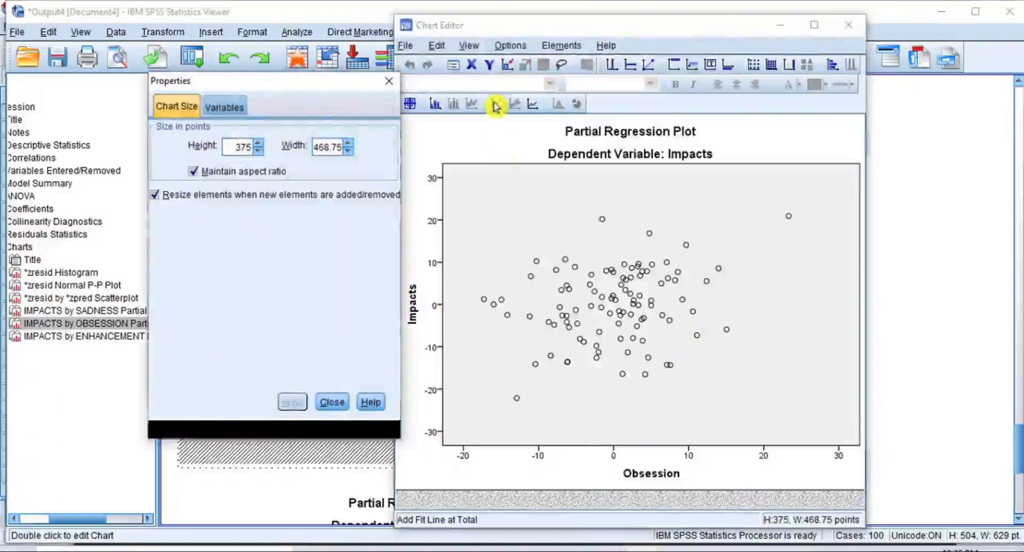
pyautogui.click(496, 104)
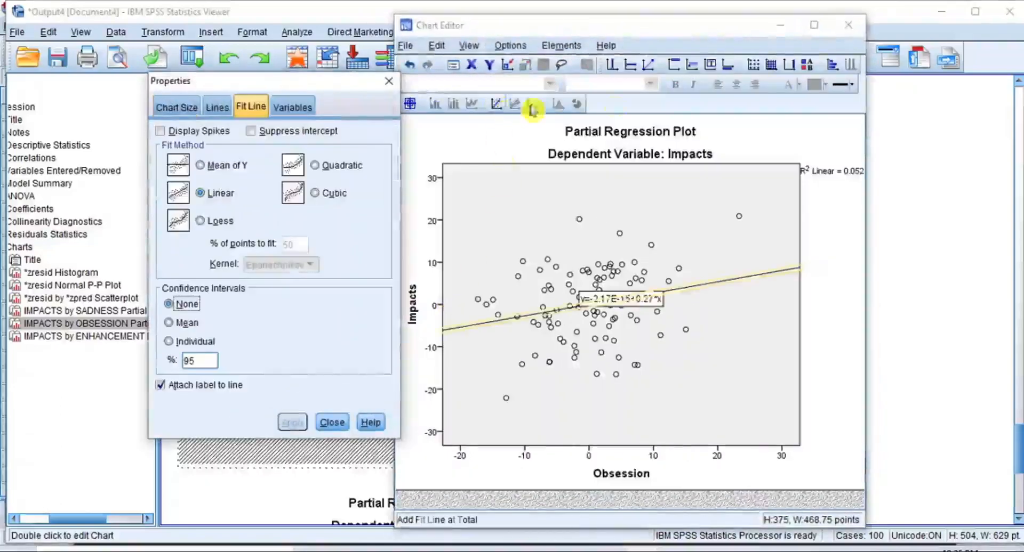
pyautogui.click(849, 25)
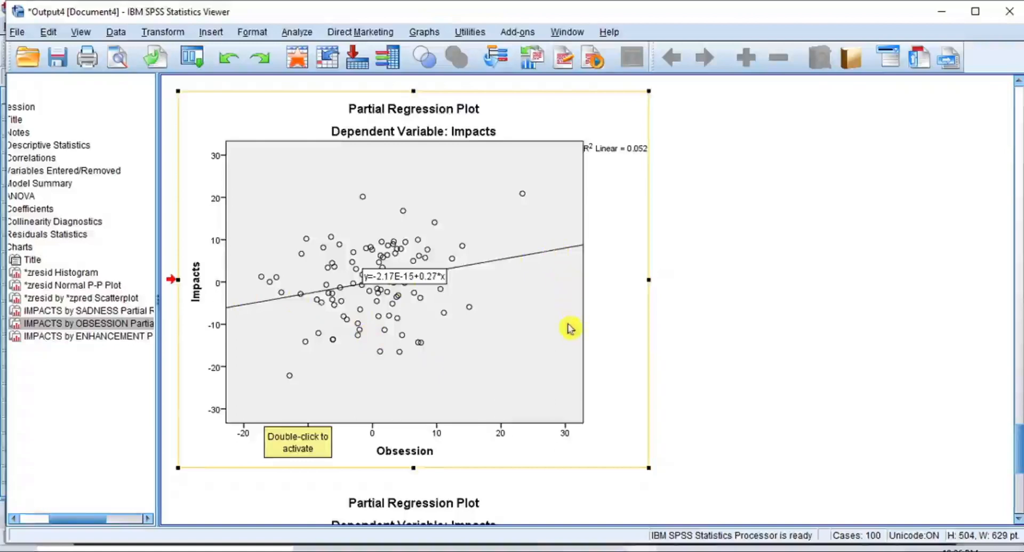
# - Add a linear fit line at total to the Impacts by Enhancement partial regression plot and finish editing the chart
pyautogui.scroll(-7, 567, 328)
pyautogui.click(500, 328)
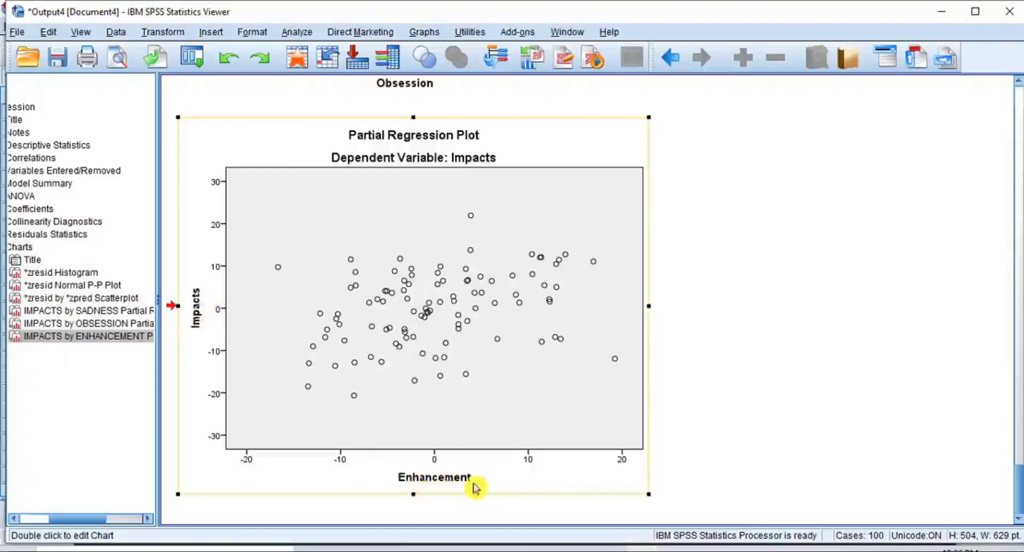
pyautogui.click(485, 353)
pyautogui.doubleClick(484, 354)
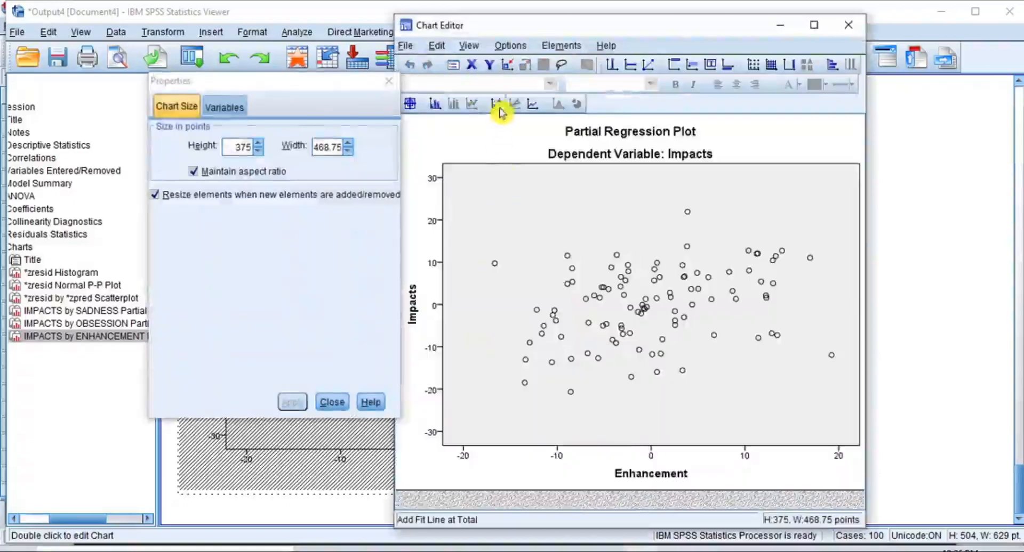
pyautogui.click(500, 109)
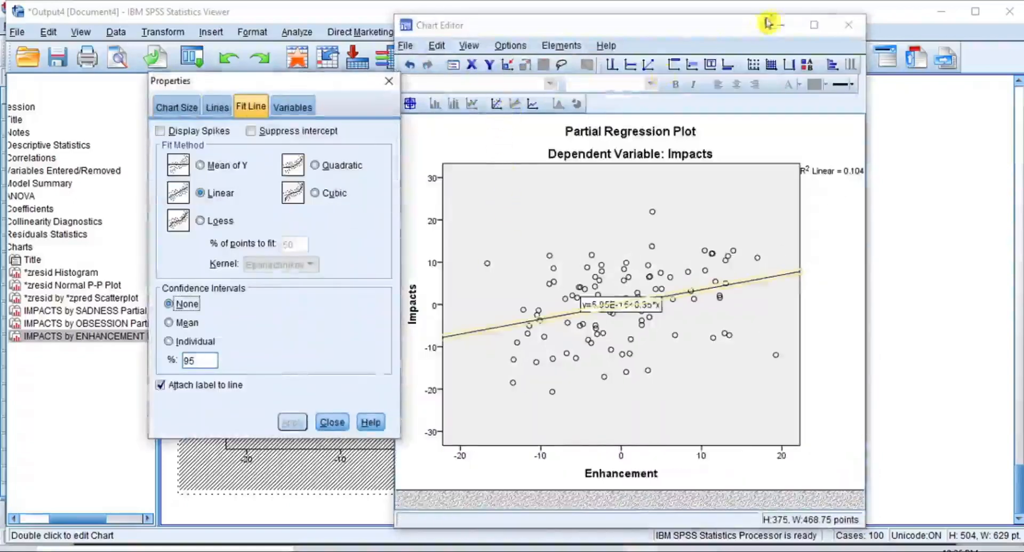
pyautogui.click(839, 29)
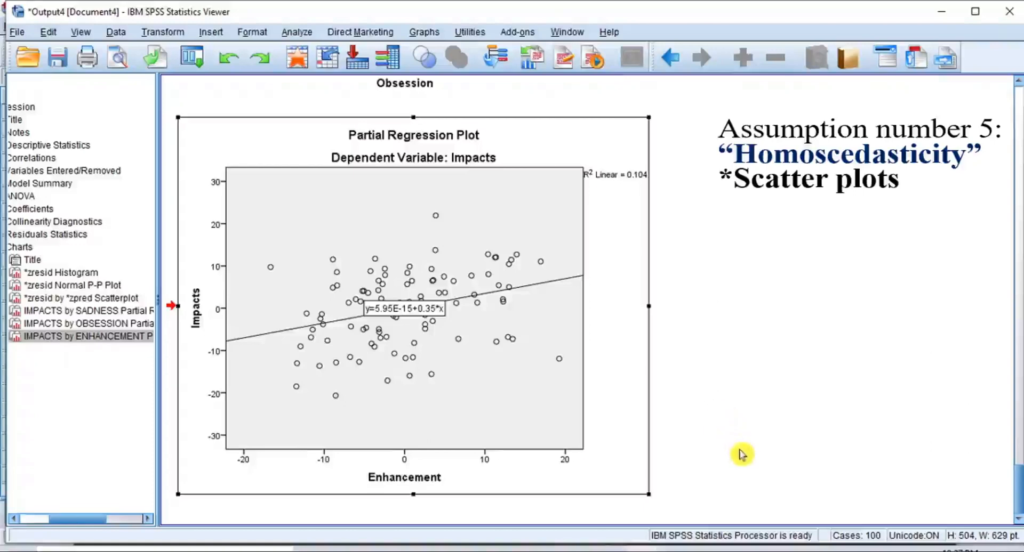
# - Add a linear fit line at total to the scatterplot of standardized residuals against standardized predicted values, and close the chart editor
pyautogui.scroll(15, 743, 454)
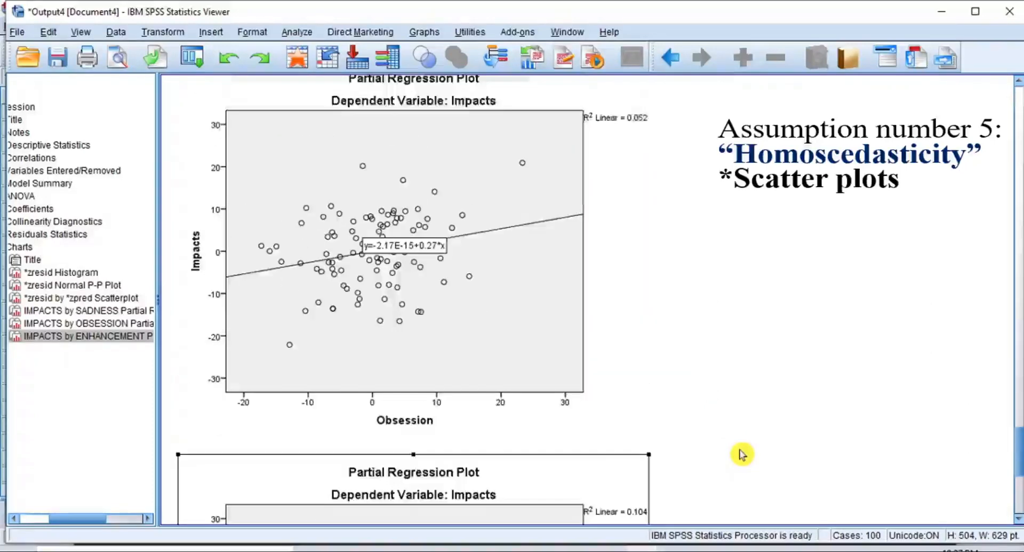
pyautogui.scroll(4, 744, 454)
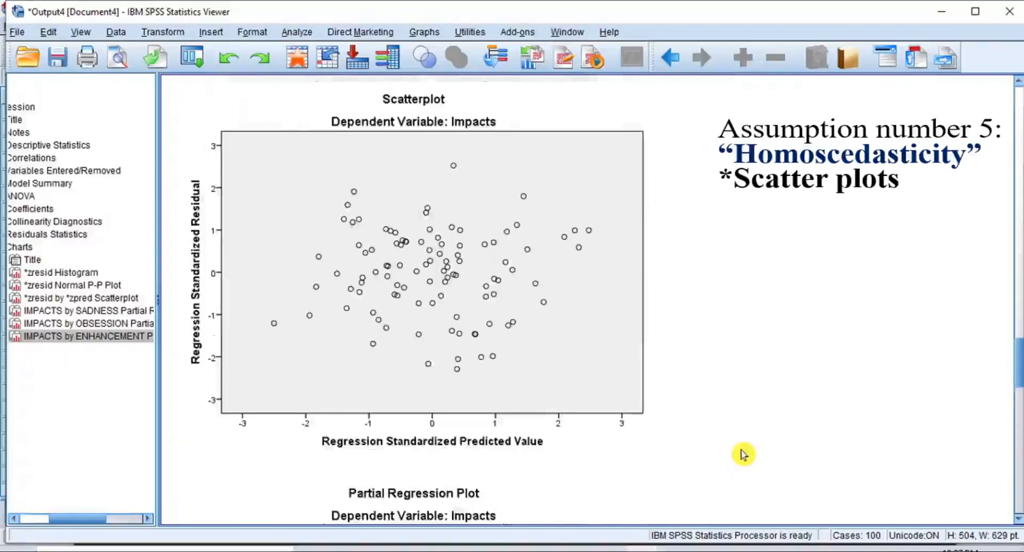
pyautogui.click(418, 118)
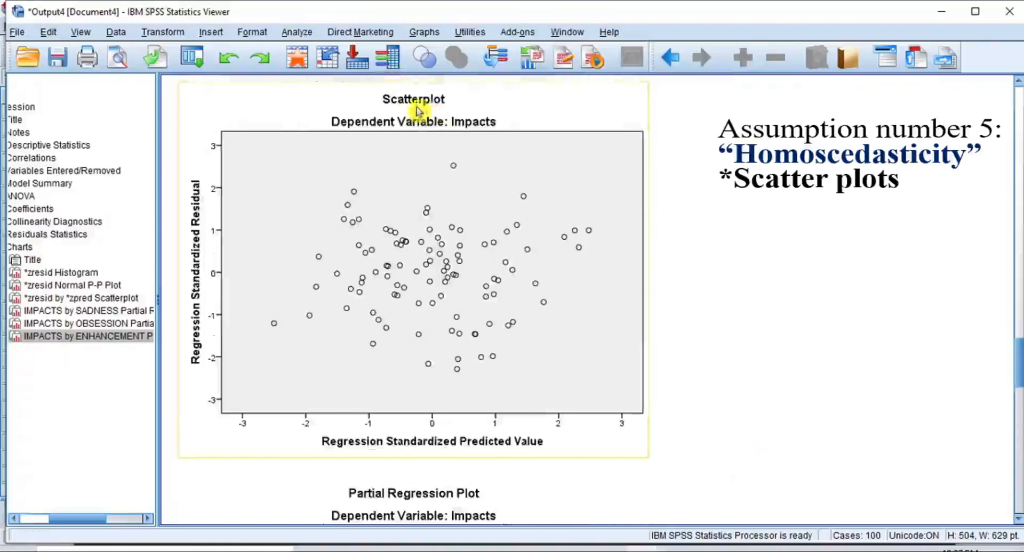
pyautogui.click(419, 187)
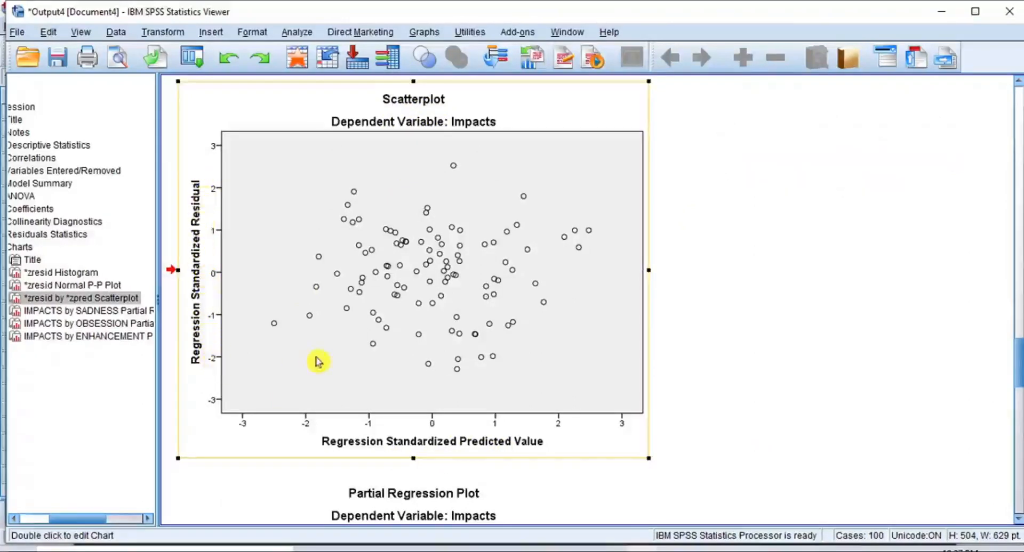
pyautogui.doubleClick(447, 281)
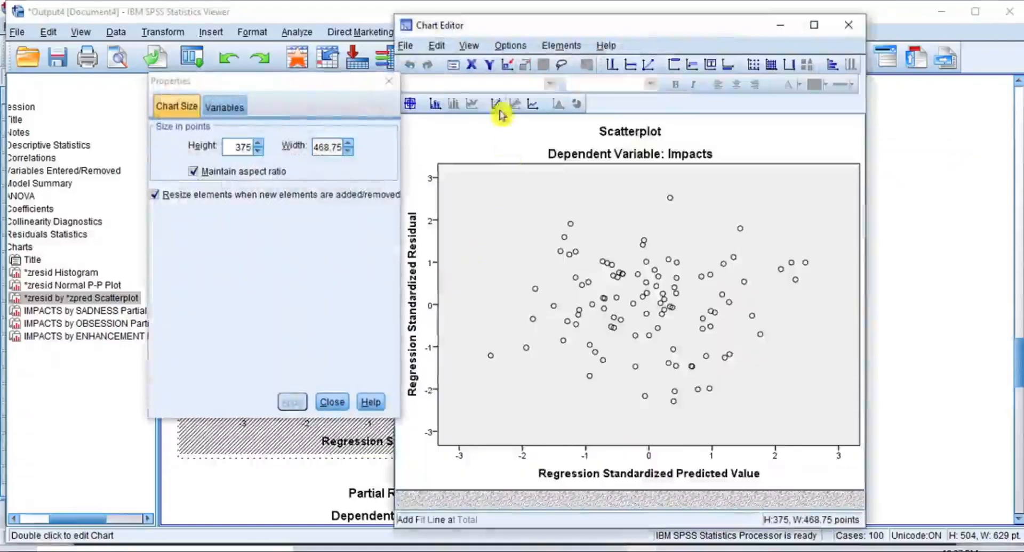
pyautogui.click(497, 103)
pyautogui.click(848, 25)
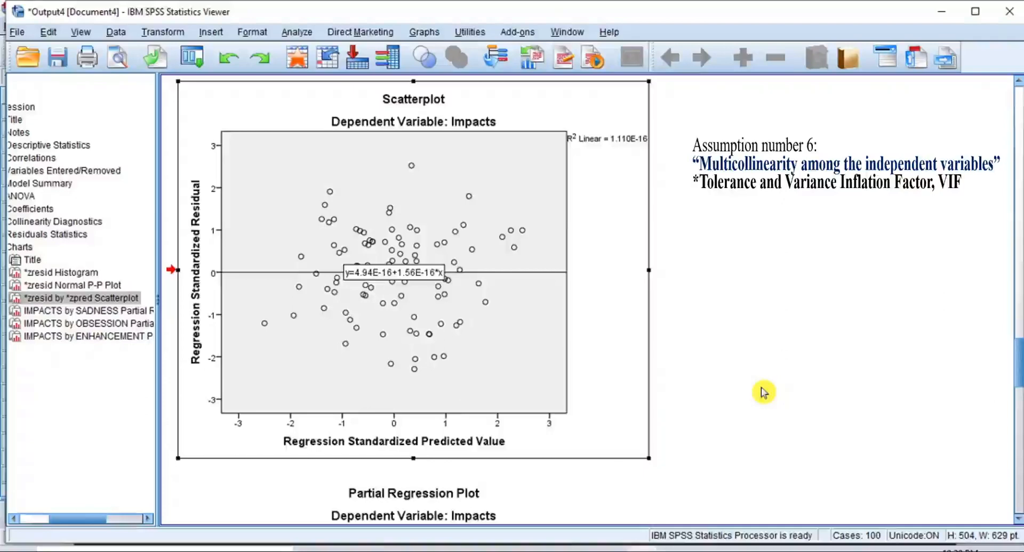
# - Examine the Tolerance and VIF collinearity statistics of the three predictors in the Coefficients table
pyautogui.scroll(15, 764, 393)
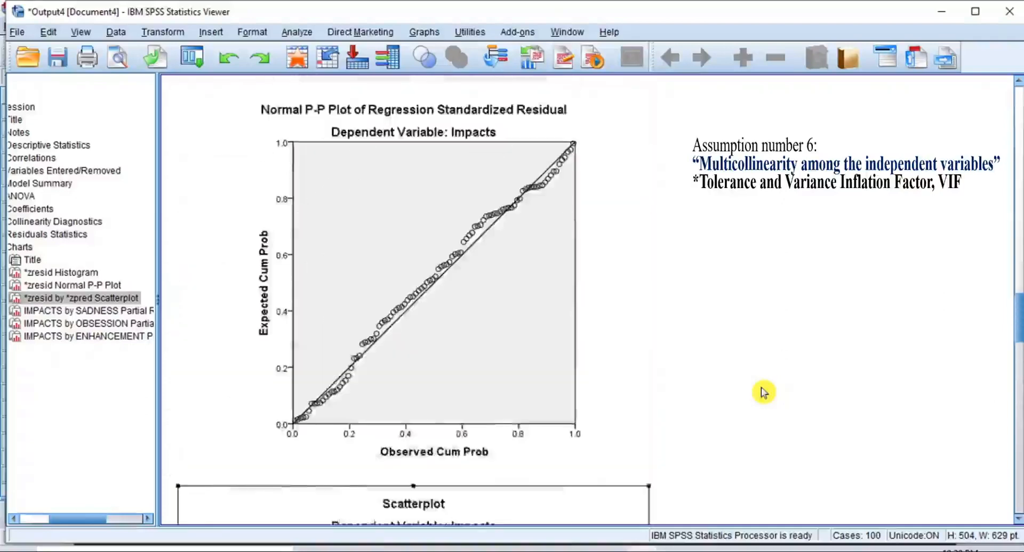
pyautogui.scroll(5, 764, 393)
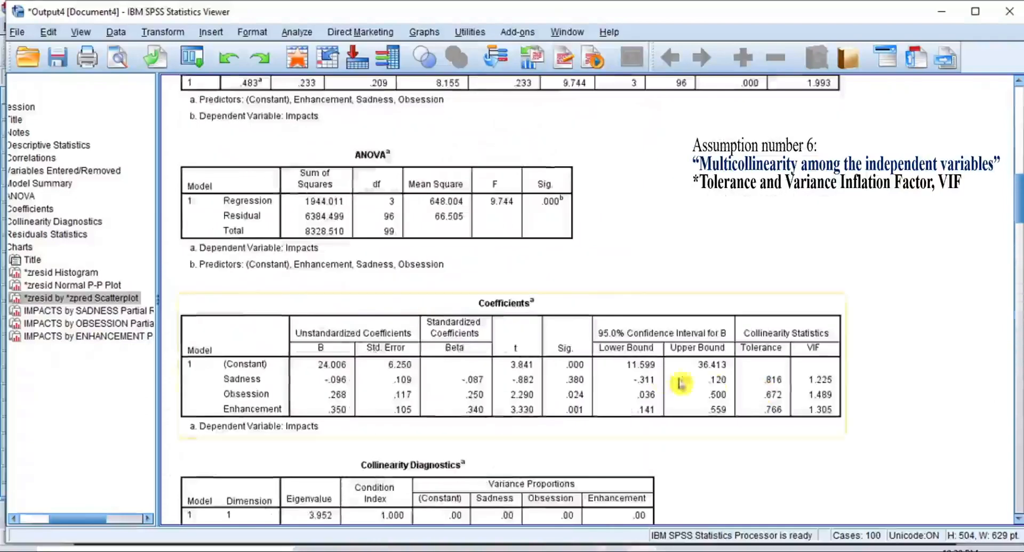
pyautogui.click(587, 364)
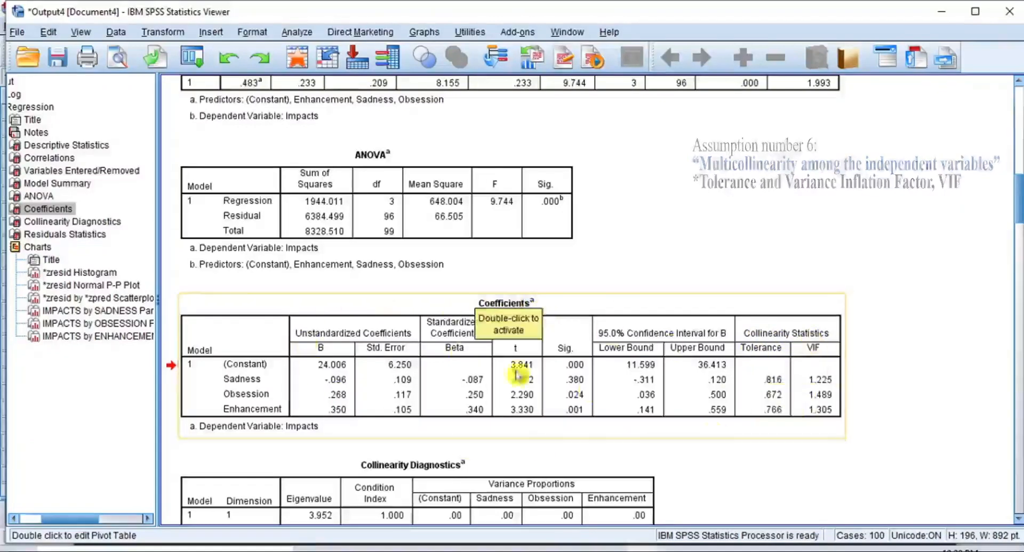
# - Review the Collinearity Diagnostics table and the Tolerance and VIF values, and check the correlations among the predictors in the Correlations table
pyautogui.scroll(-4, 761, 352)
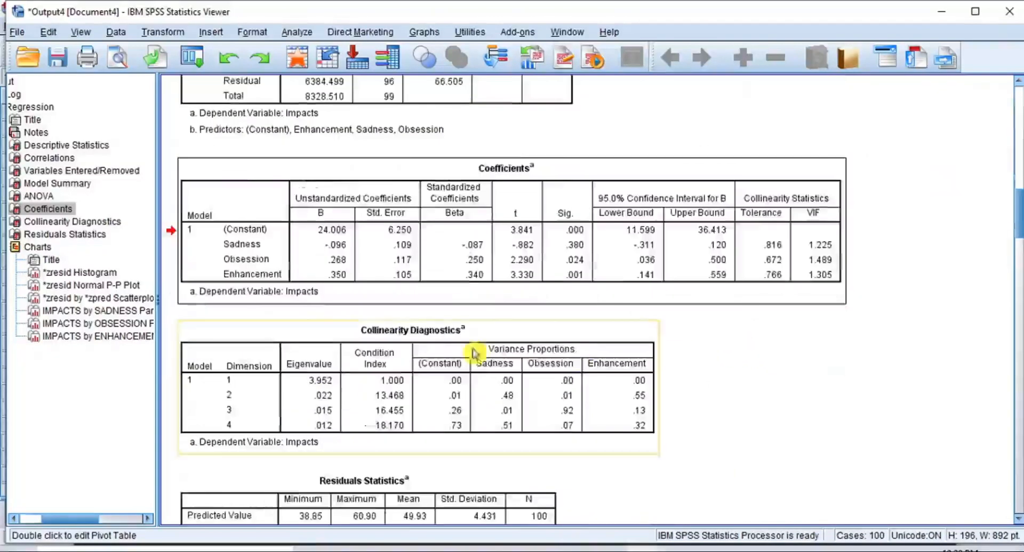
pyautogui.click(421, 344)
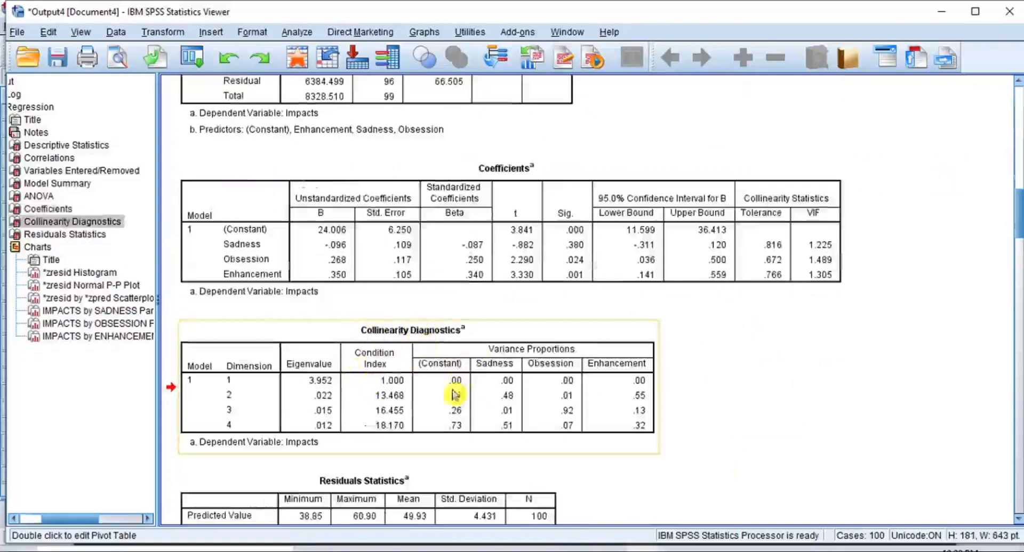
pyautogui.click(771, 223)
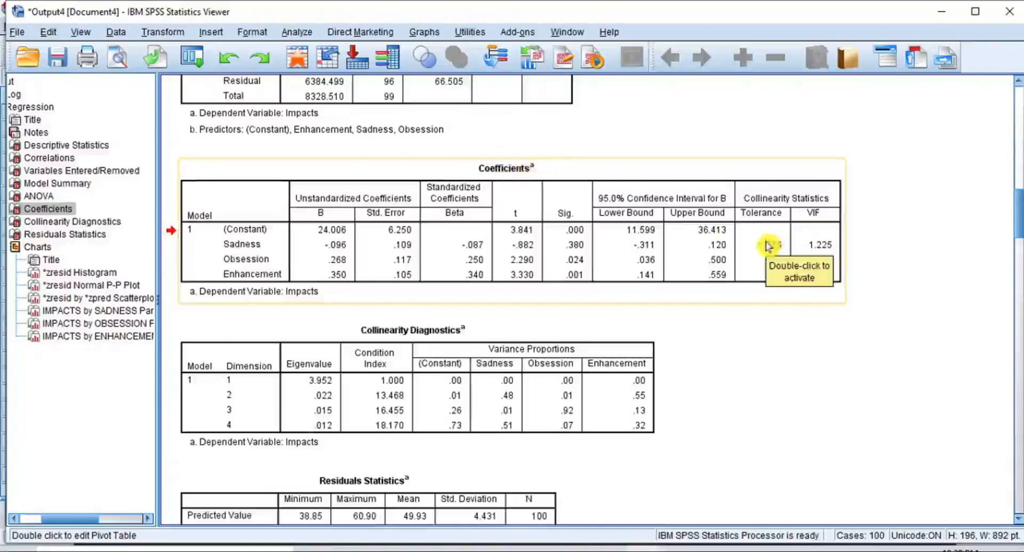
pyautogui.click(877, 243)
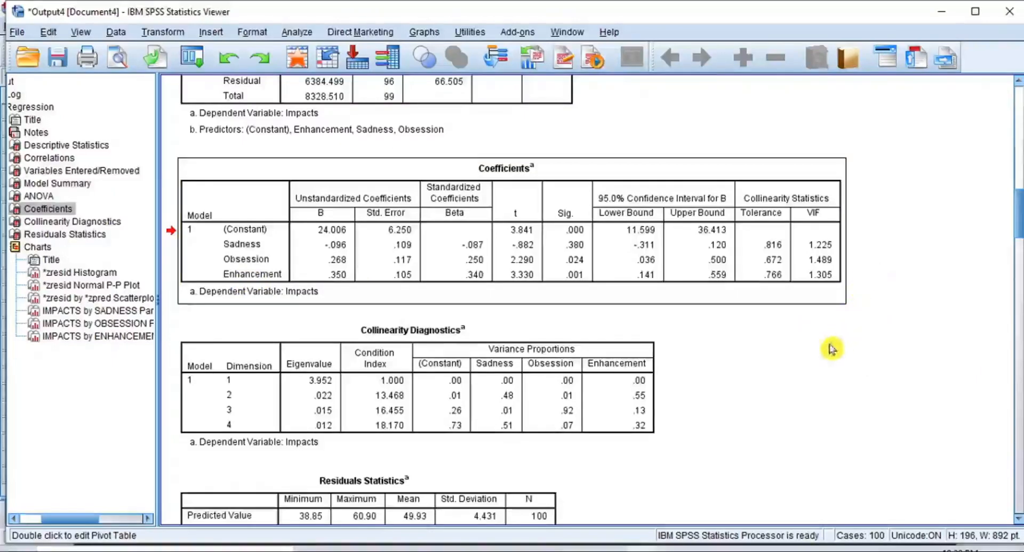
pyautogui.scroll(15, 830, 314)
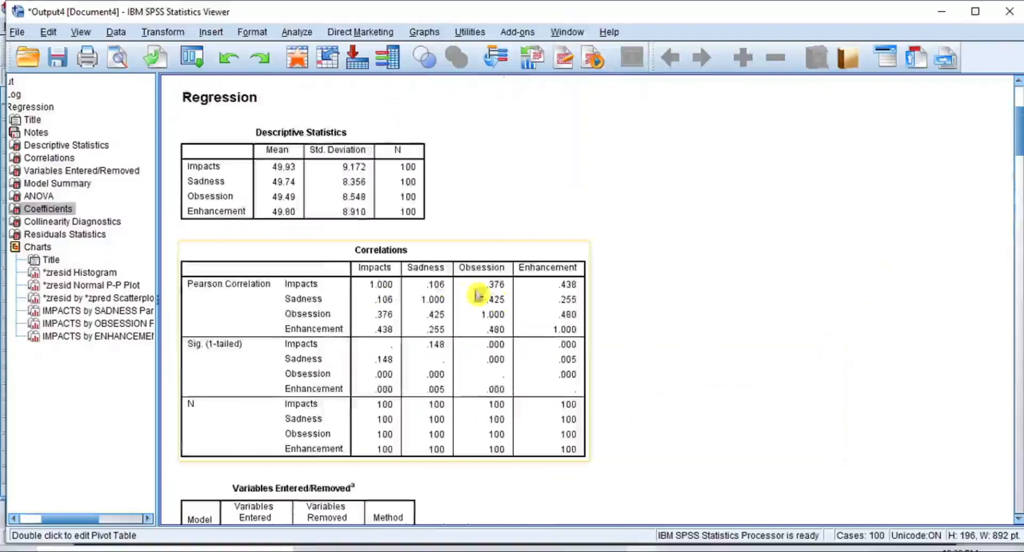
pyautogui.click(469, 352)
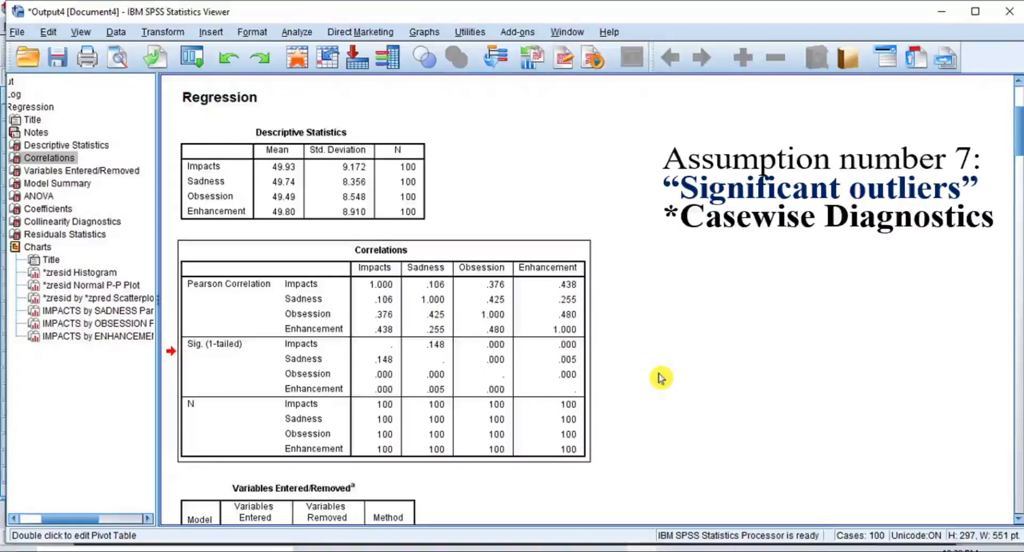
# - Look through the regression output for a Casewise Diagnostics table to check for significant outliers
pyautogui.scroll(-10, 661, 379)
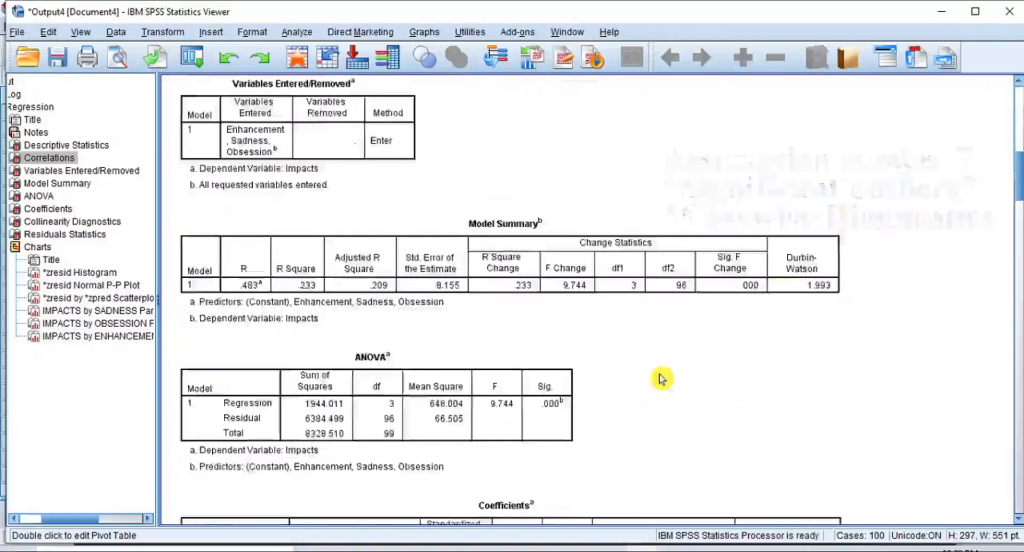
pyautogui.scroll(-20, 662, 378)
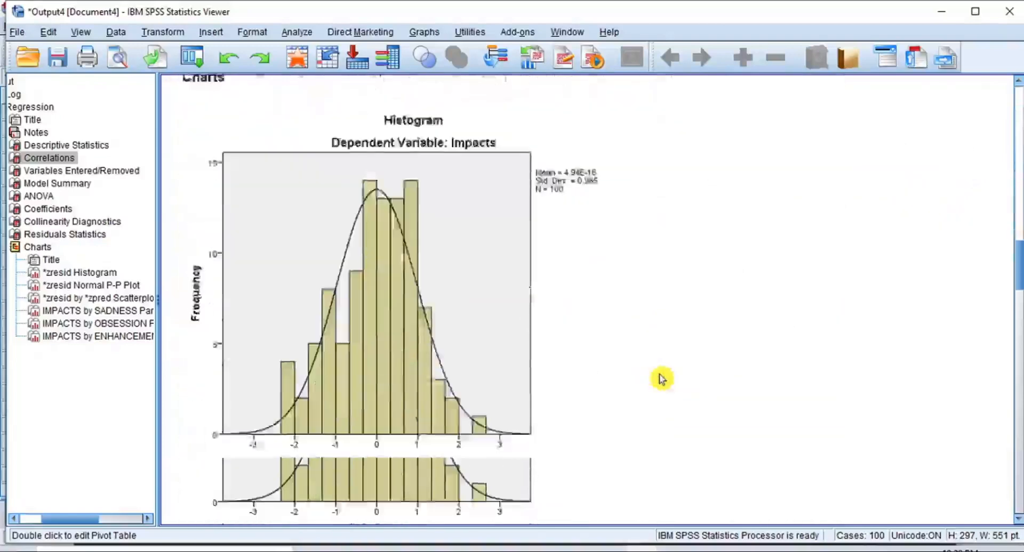
pyautogui.scroll(-5, 662, 378)
pyautogui.scroll(12, 661, 379)
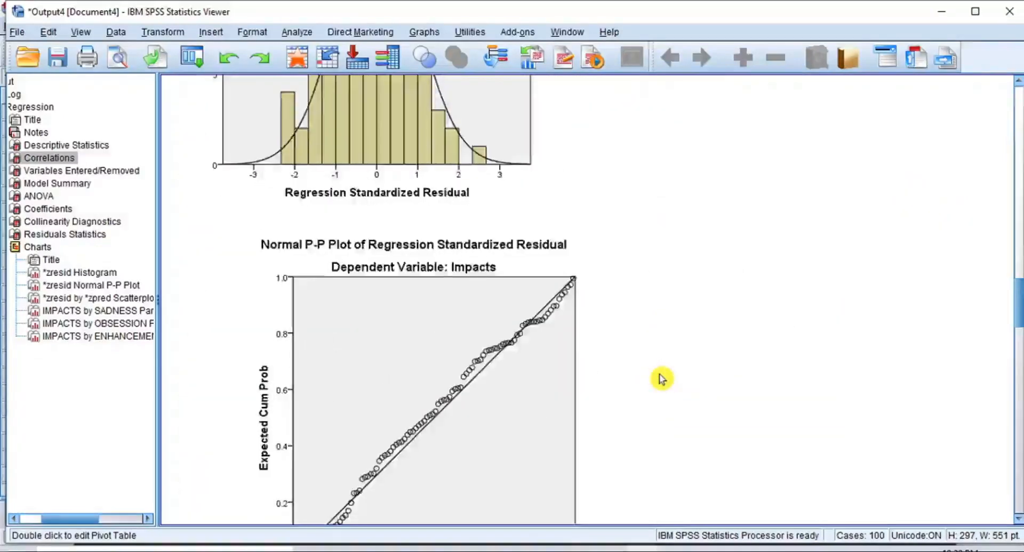
pyautogui.scroll(8, 661, 379)
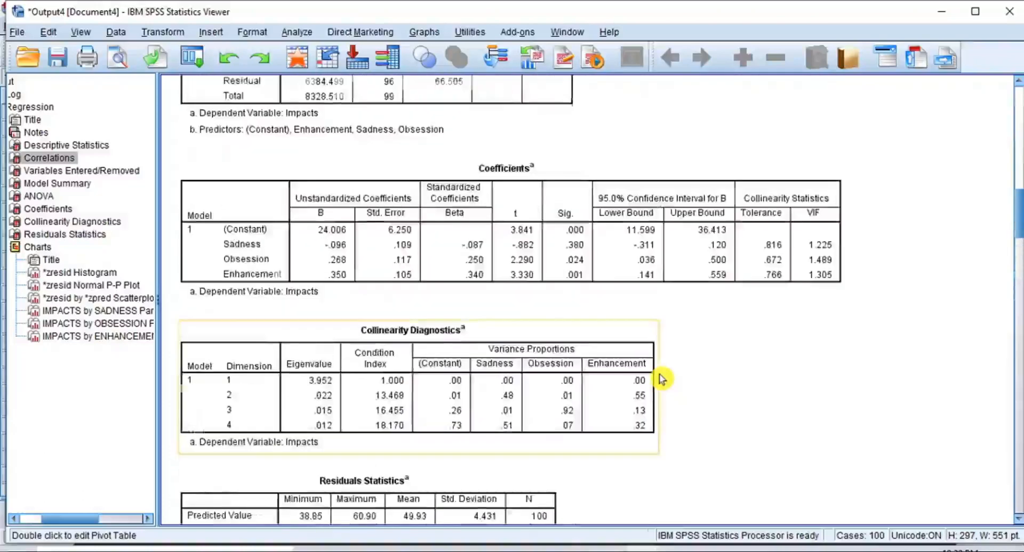
pyautogui.scroll(10, 662, 379)
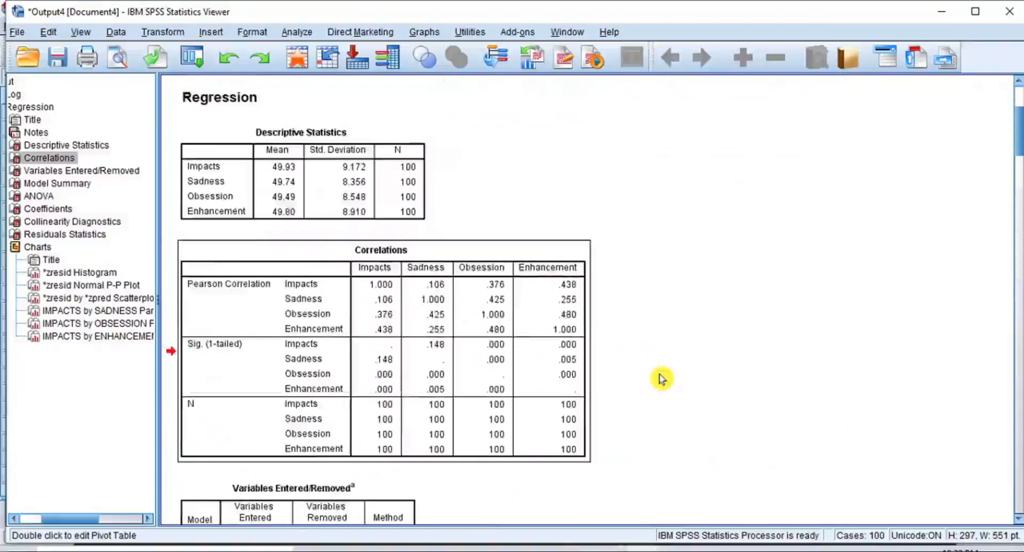
pyautogui.scroll(-10, 661, 379)
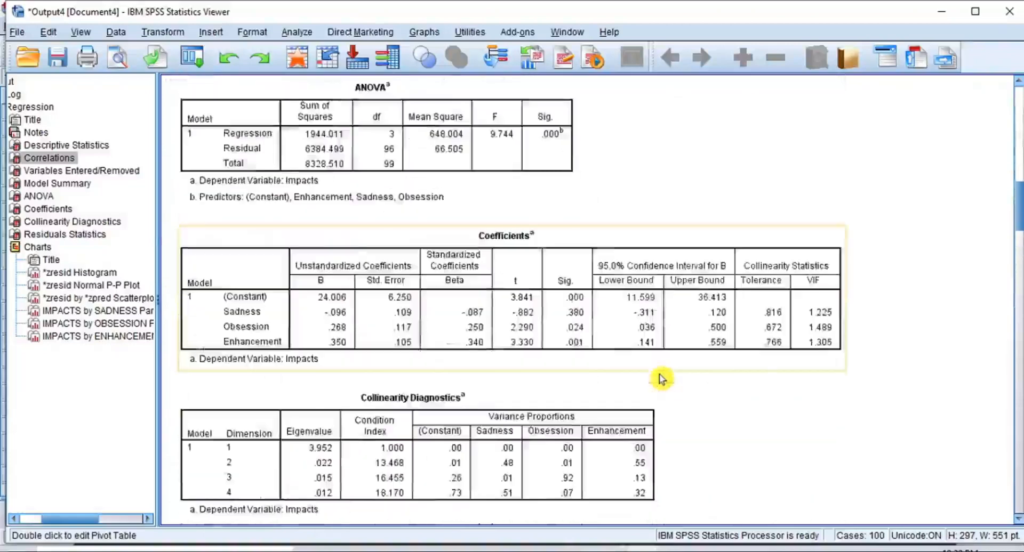
pyautogui.scroll(-4, 661, 379)
pyautogui.scroll(8, 661, 379)
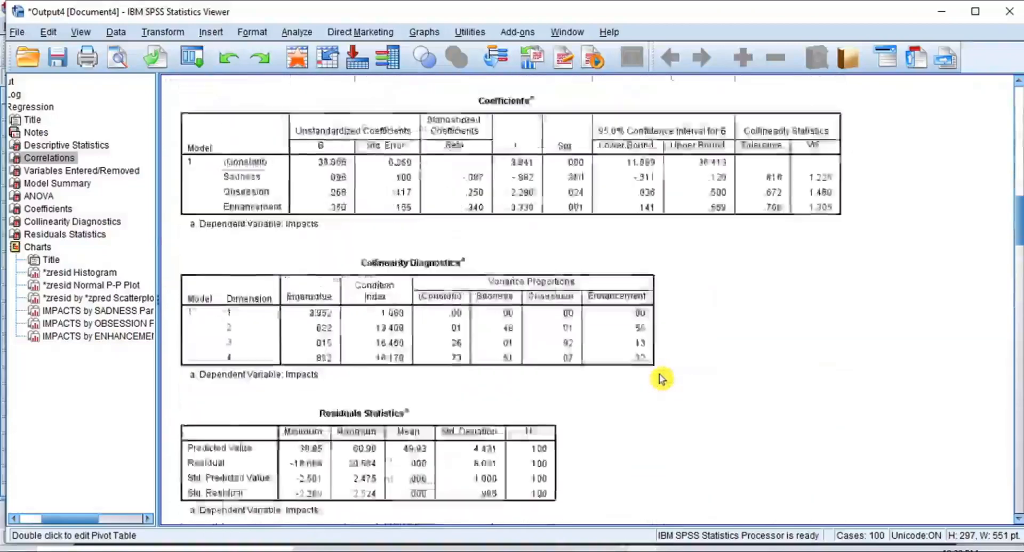
pyautogui.scroll(6, 661, 379)
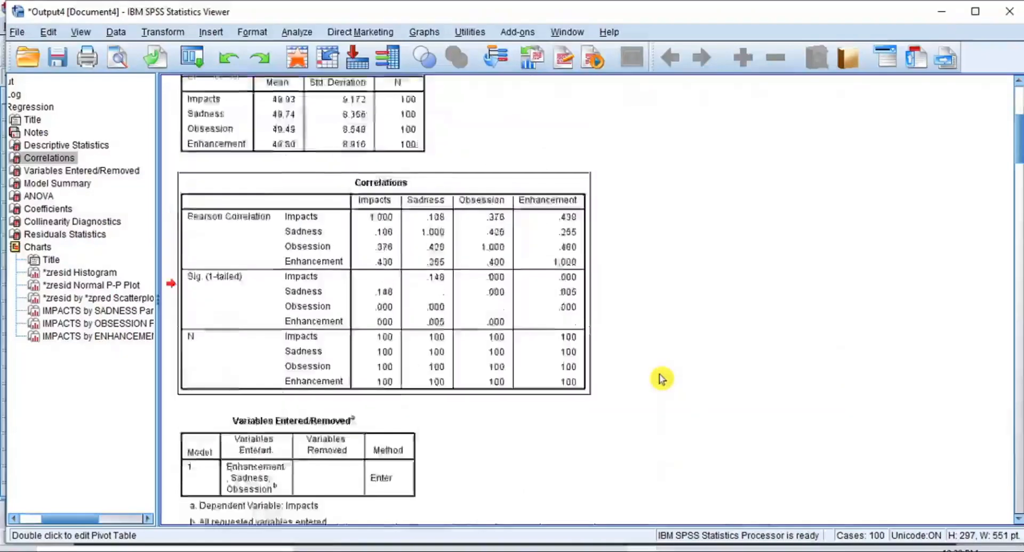
pyautogui.scroll(-10, 661, 379)
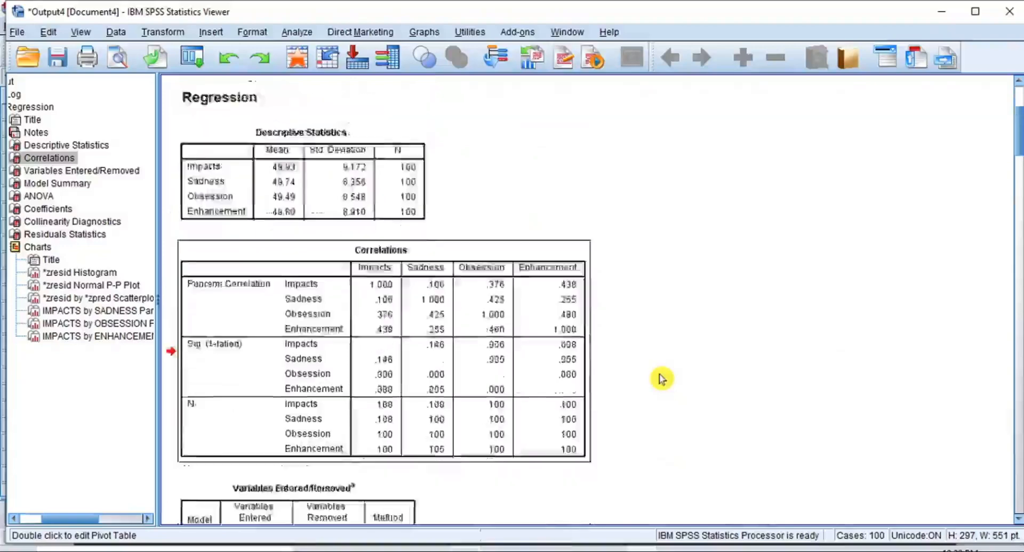
pyautogui.scroll(-3, 662, 379)
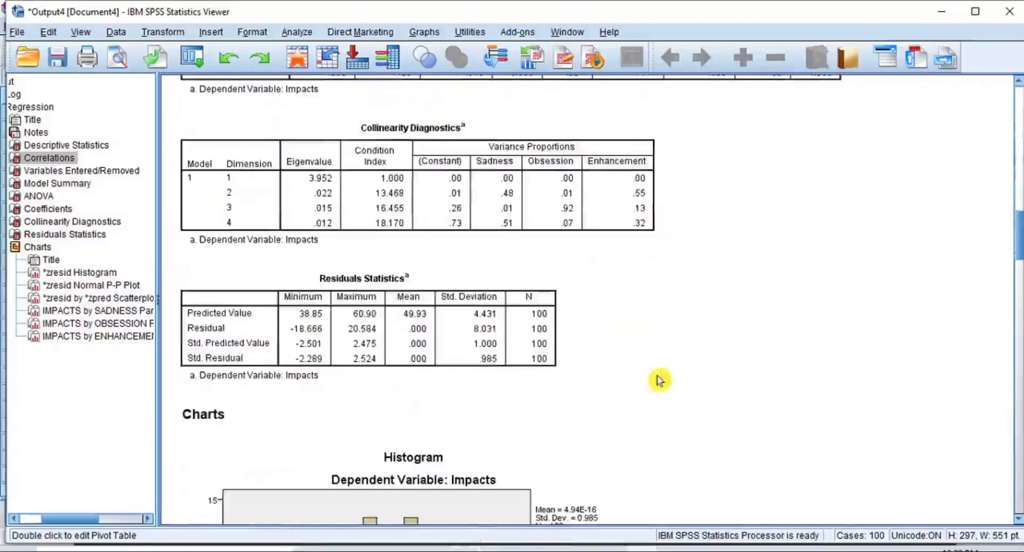
# - Examine the minimum and maximum standardized residuals in the Residuals Statistics table and recheck the surrounding tables for outlier diagnostics
pyautogui.click(494, 334)
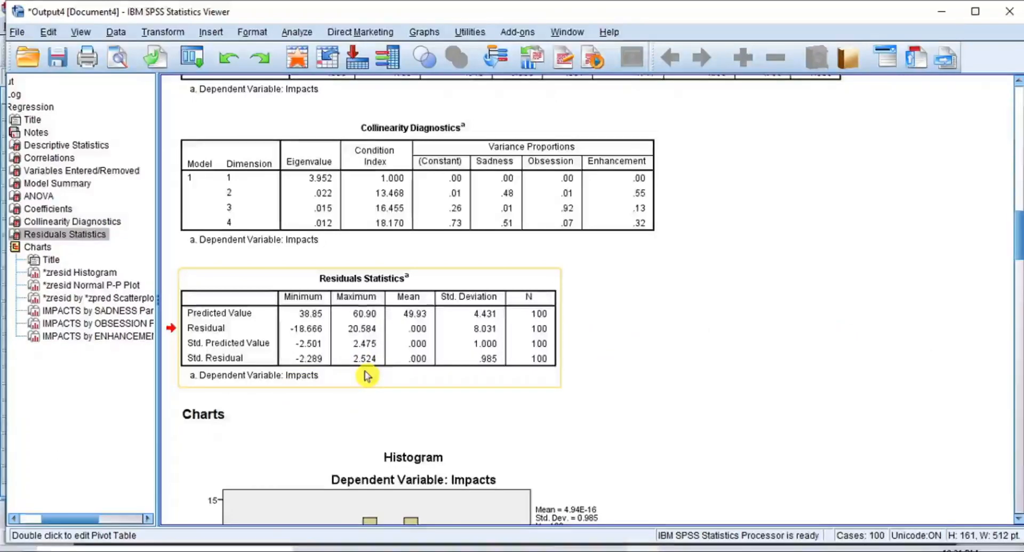
pyautogui.scroll(15, 581, 392)
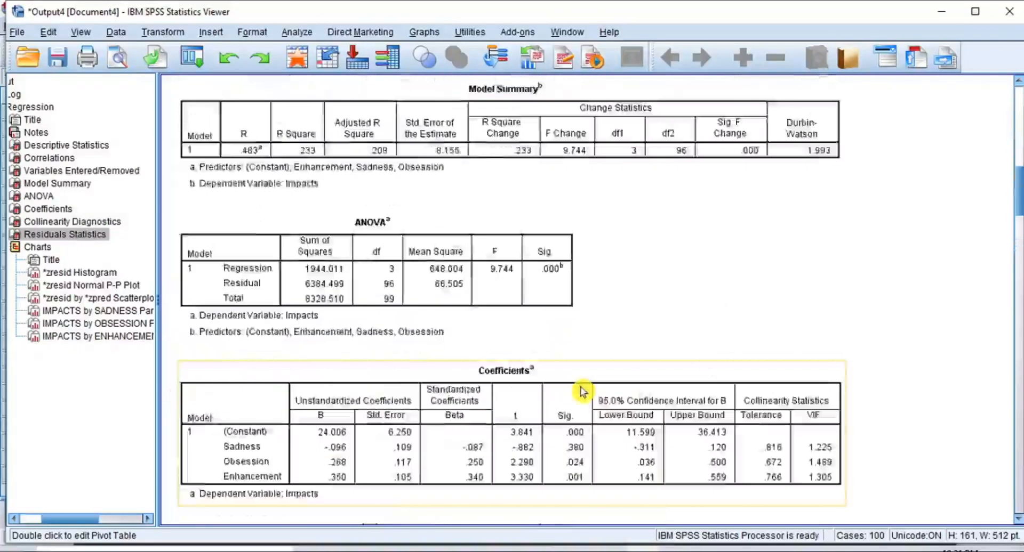
pyautogui.scroll(5, 582, 392)
pyautogui.scroll(-20, 581, 391)
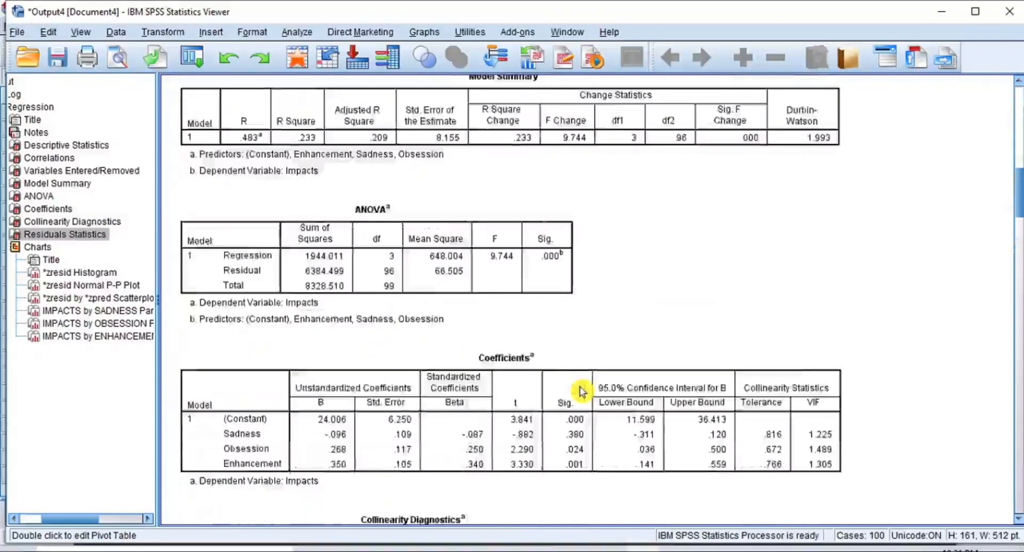
pyautogui.scroll(-3, 582, 392)
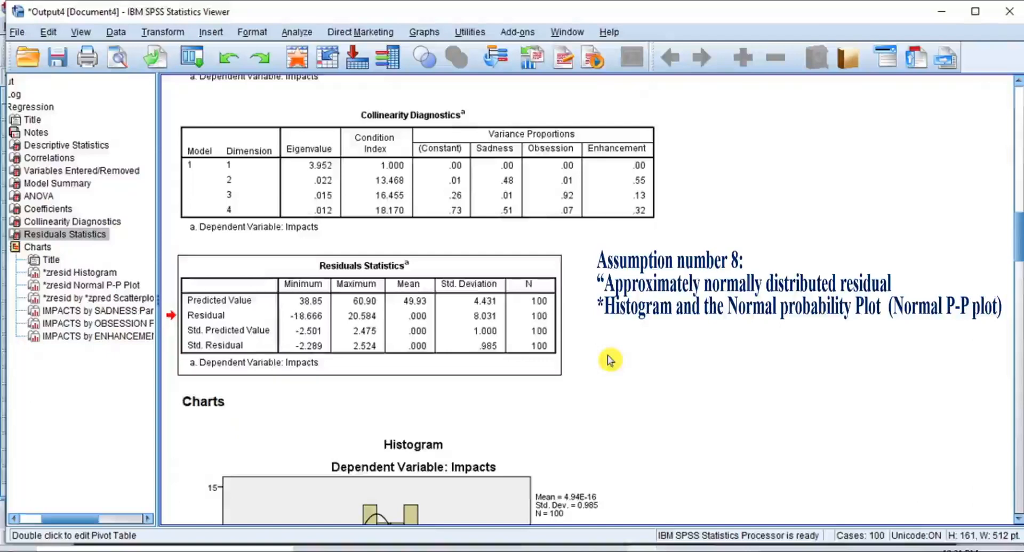
# - Examine the histogram and the Normal P-P plot of the regression standardized residuals for approximately normal distribution
pyautogui.scroll(-10, 611, 362)
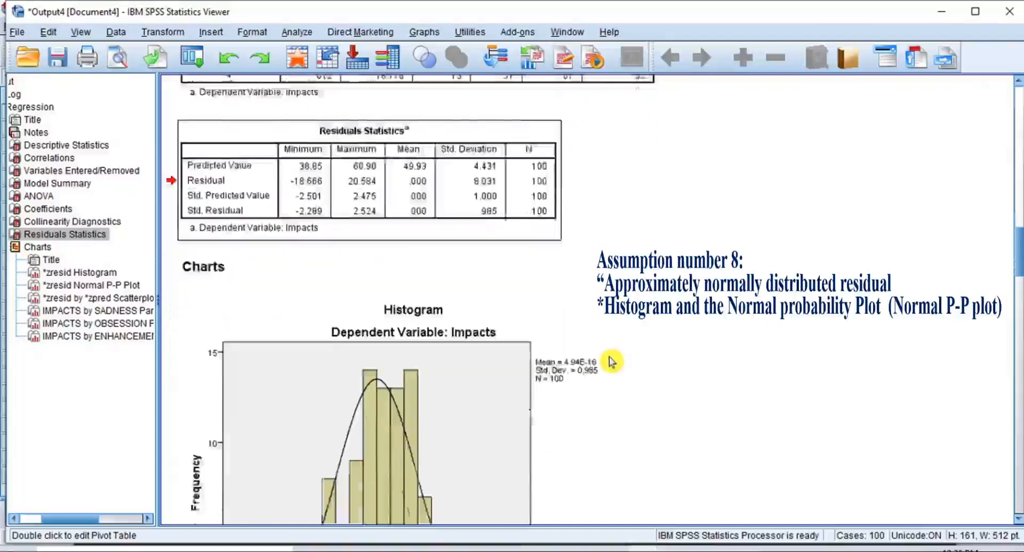
pyautogui.scroll(-10, 611, 362)
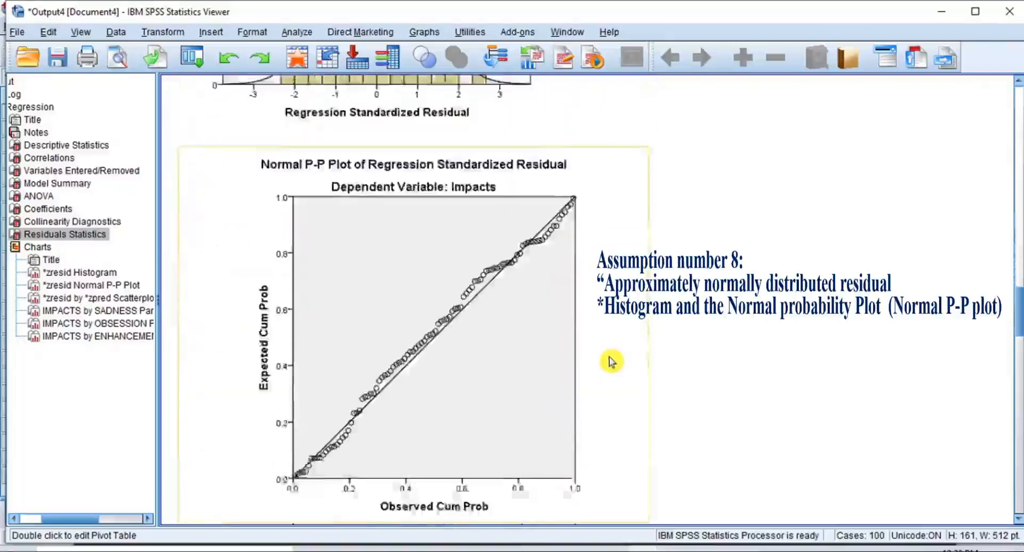
pyautogui.scroll(7, 611, 362)
pyautogui.scroll(2, 612, 362)
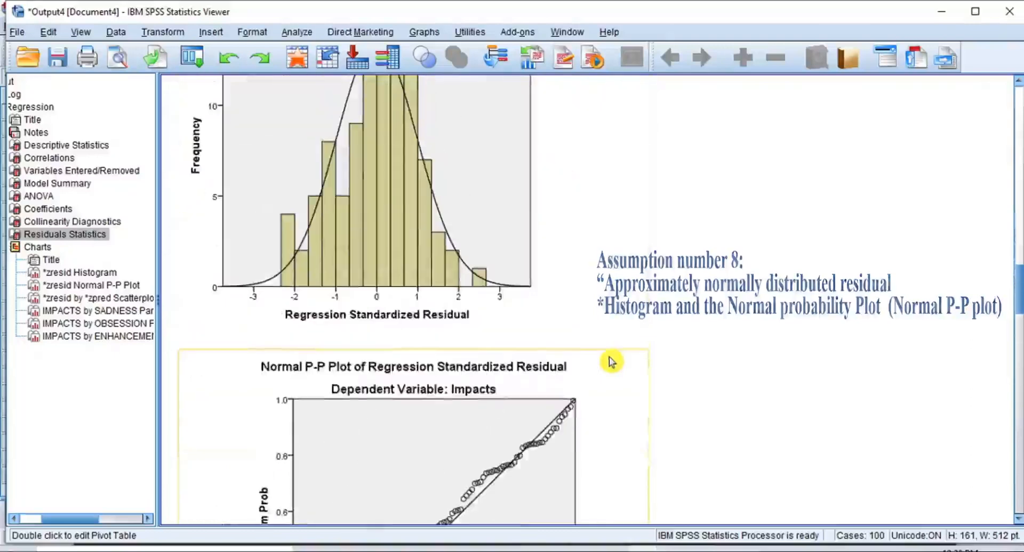
pyautogui.scroll(2, 611, 361)
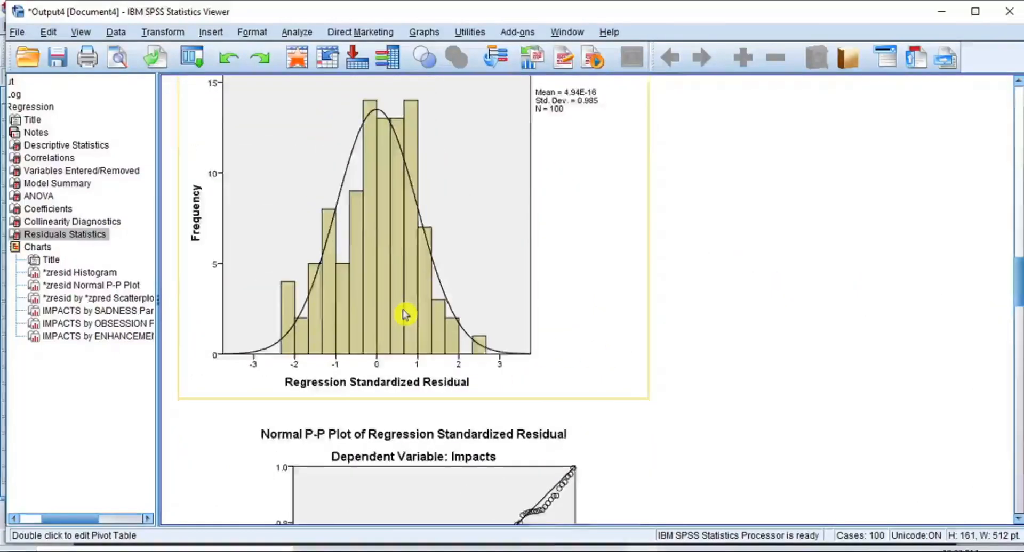
pyautogui.scroll(3, 404, 313)
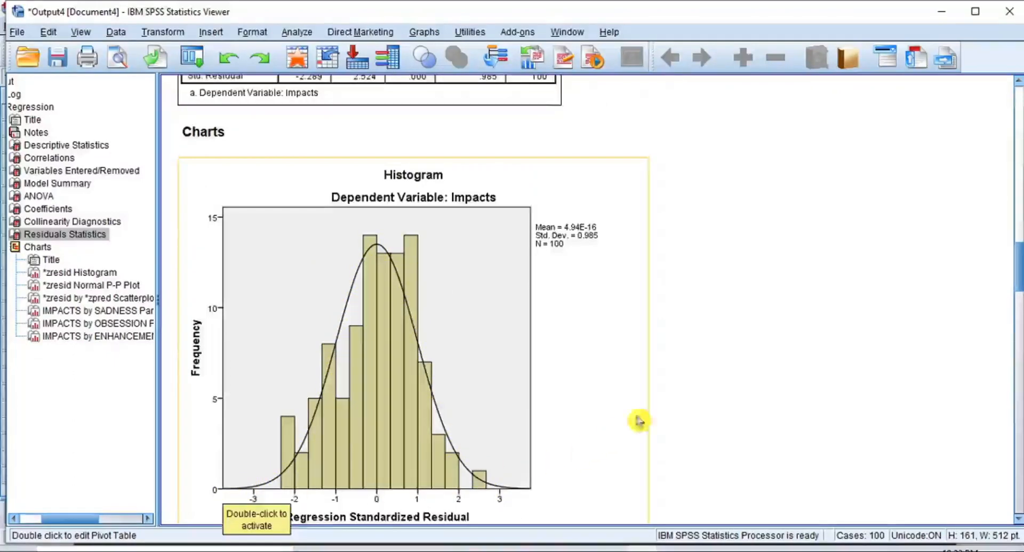
pyautogui.scroll(-3, 701, 399)
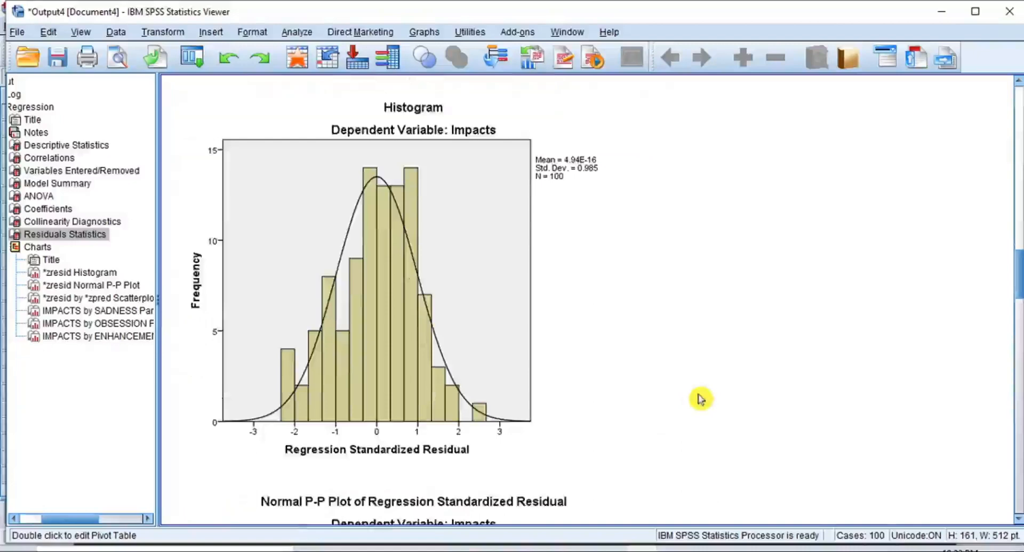
pyautogui.scroll(-10, 659, 401)
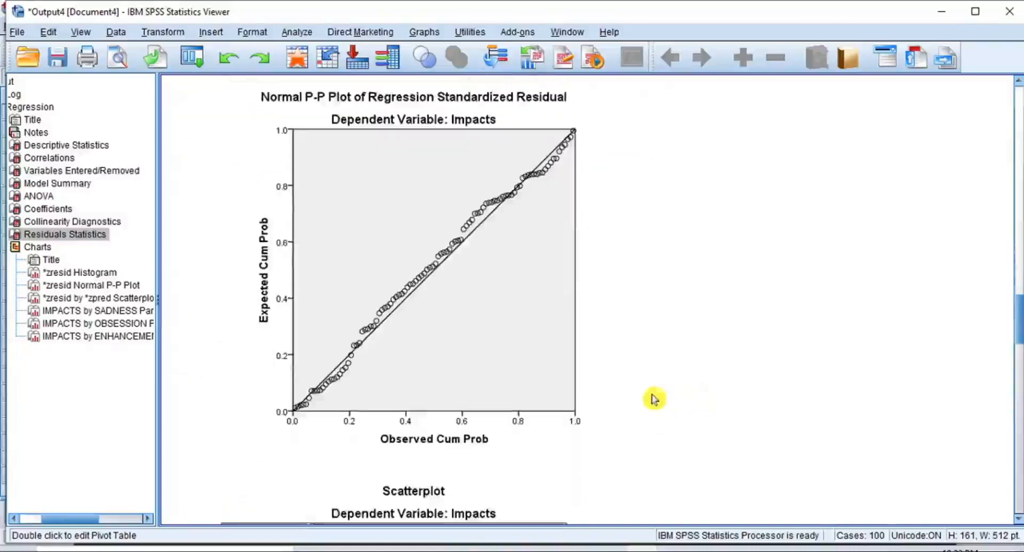
pyautogui.click(487, 273)
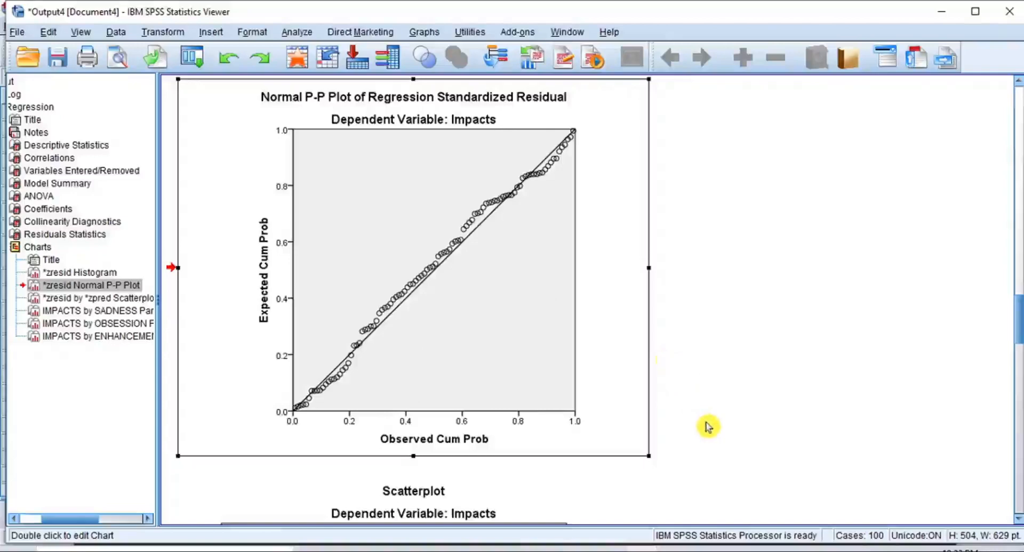
# - Review the means and standard deviations in the Descriptive Statistics table and the coefficients and significance values in the Correlations table
pyautogui.scroll(20, 708, 427)
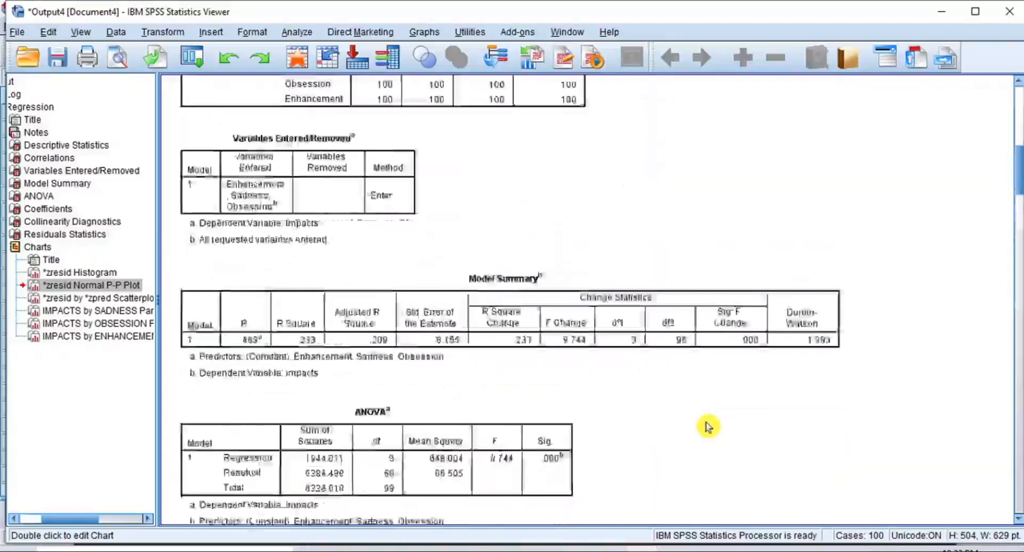
pyautogui.scroll(3, 708, 426)
pyautogui.click(357, 308)
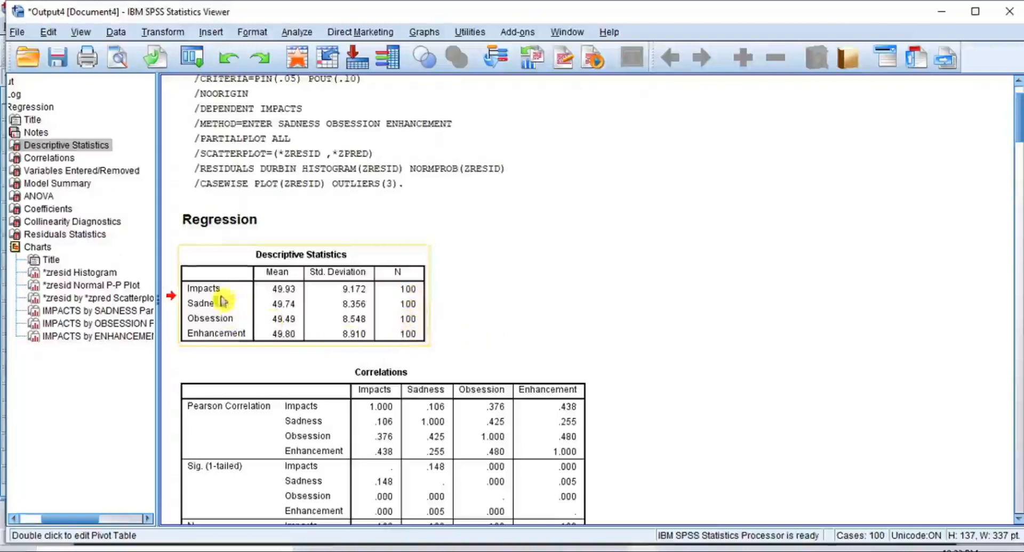
pyautogui.click(297, 418)
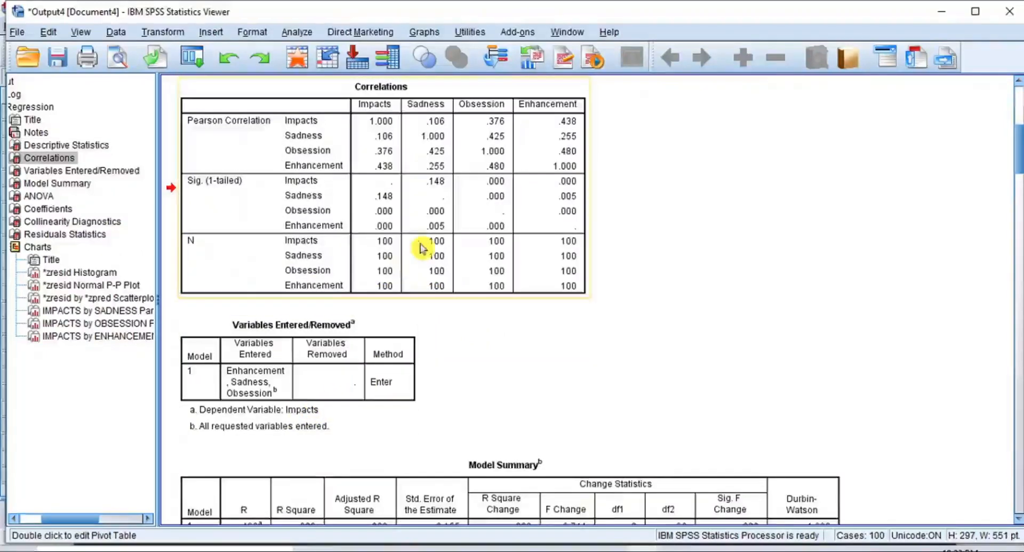
pyautogui.scroll(2, 427, 256)
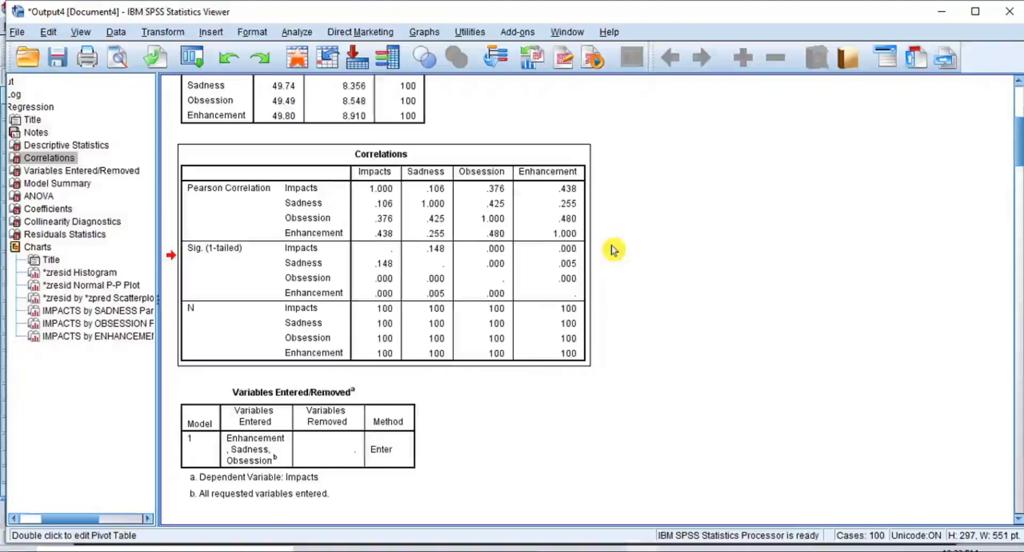
# - Review the Variables Entered/Removed table for the predictors and entry method, and select the Model Summary table
pyautogui.click(343, 418)
pyautogui.scroll(-3, 348, 416)
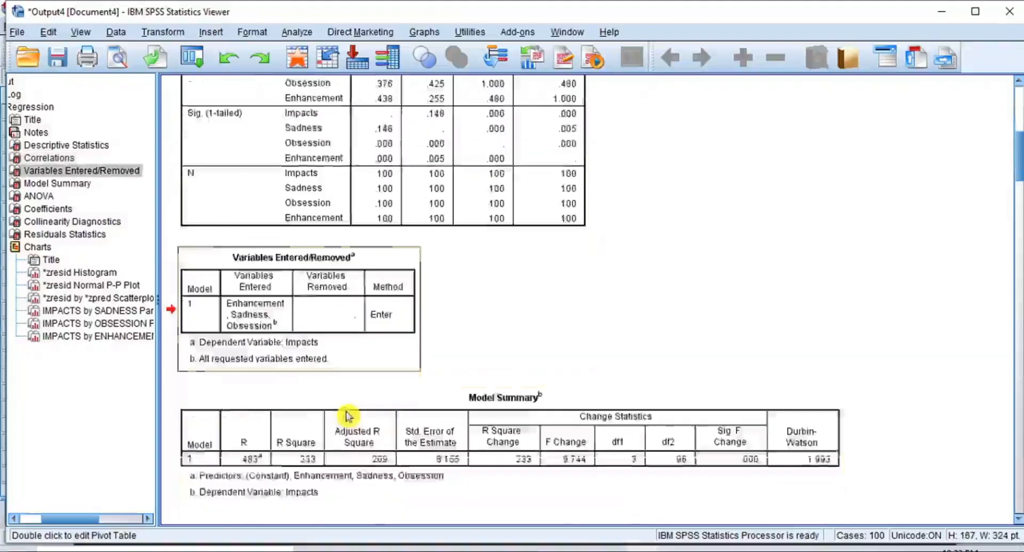
pyautogui.scroll(-3, 348, 416)
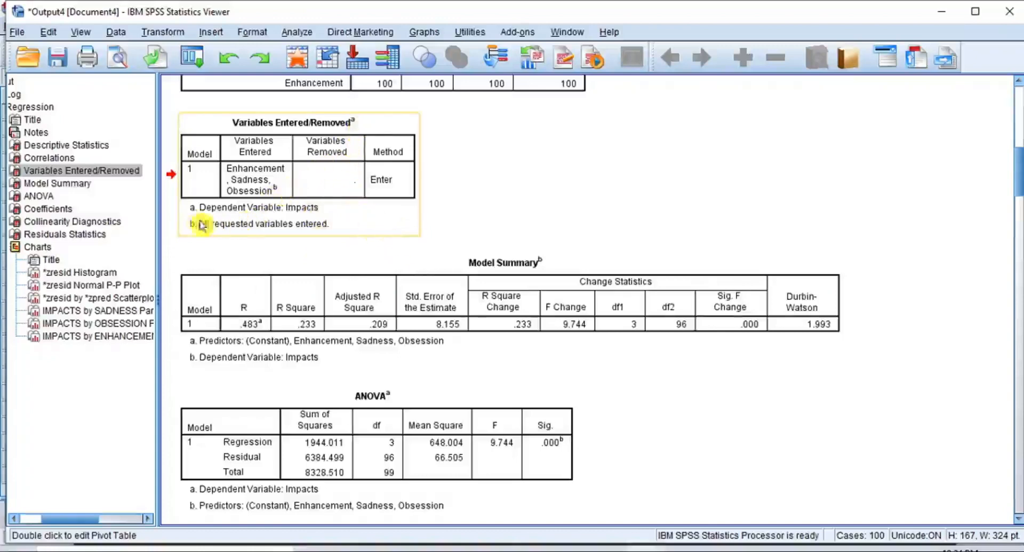
pyautogui.click(342, 294)
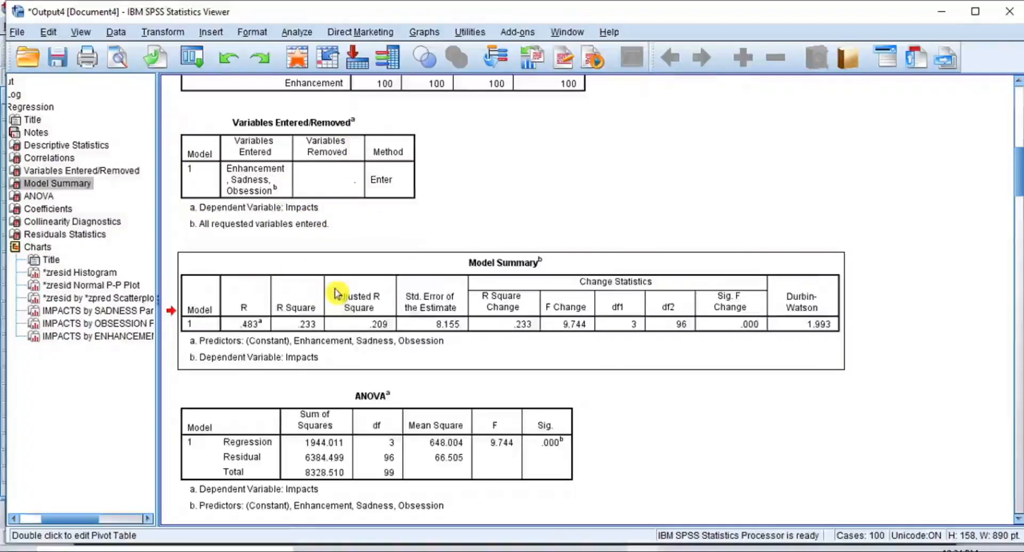
# - Review R Square and Adjusted R Square in the Model Summary table, and the F value and significance in the ANOVA table
pyautogui.scroll(-5, 430, 293)
pyautogui.scroll(2, 413, 252)
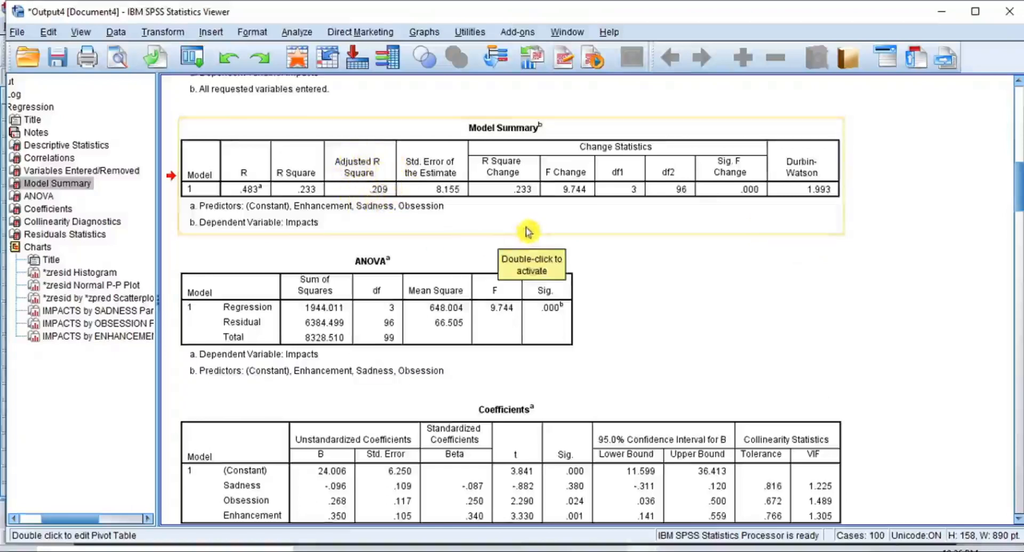
pyautogui.click(455, 290)
pyautogui.scroll(-3, 465, 284)
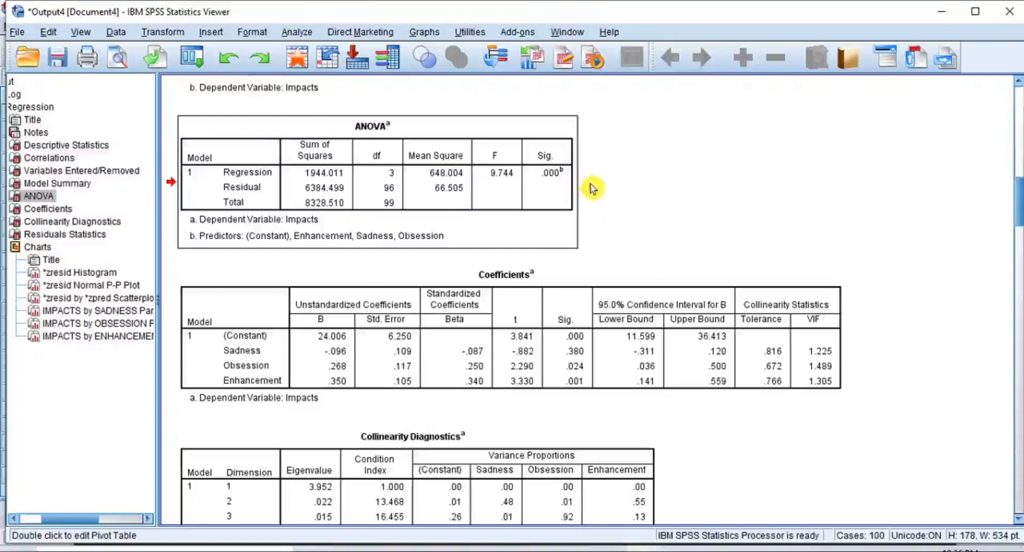
pyautogui.click(573, 193)
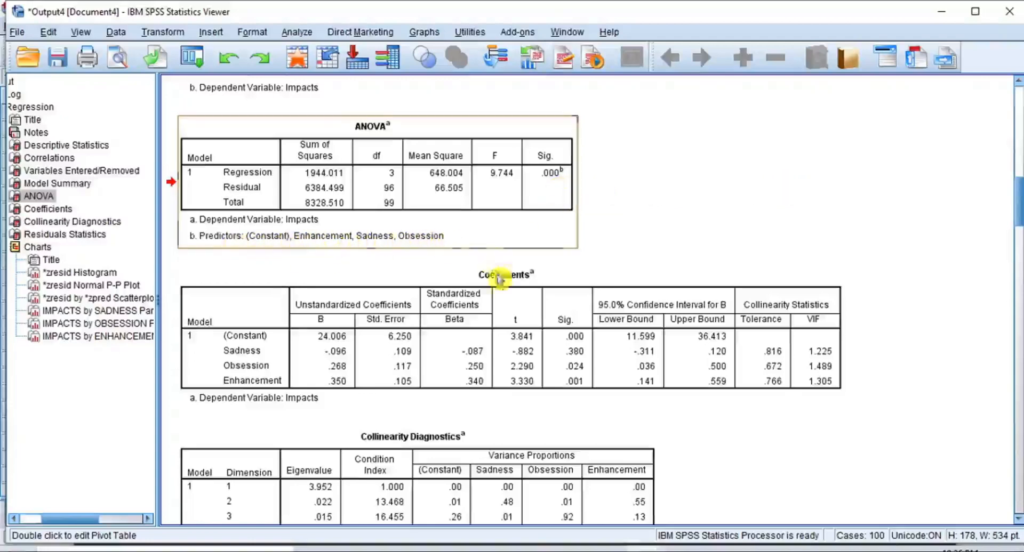
# - Select the Coefficients table and examine its unstandardized B values for the regression equation predicting Impacts from Sadness, Obsession and Enhancement
pyautogui.click(506, 302)
pyautogui.scroll(-3, 507, 302)
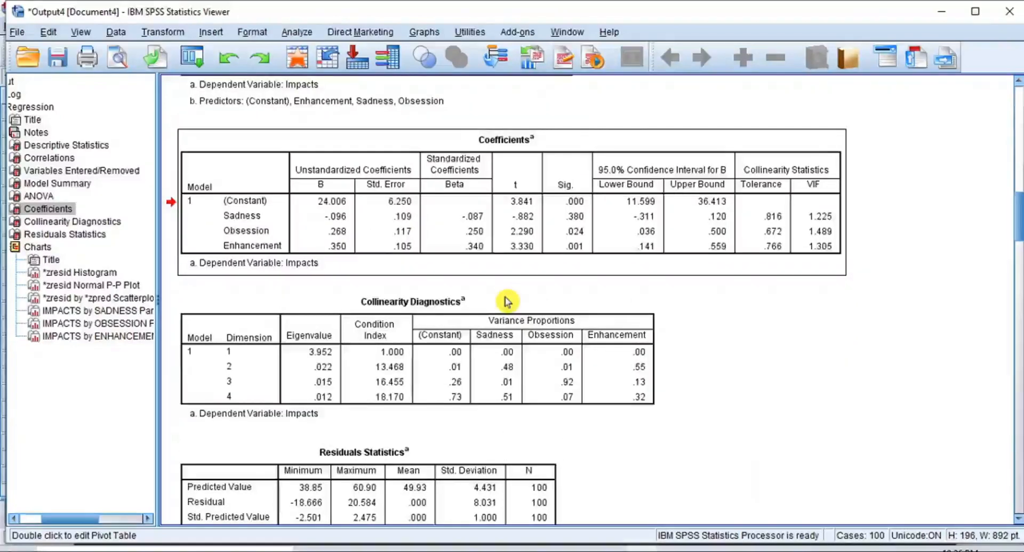
pyautogui.scroll(-2, 506, 302)
pyautogui.scroll(2, 506, 302)
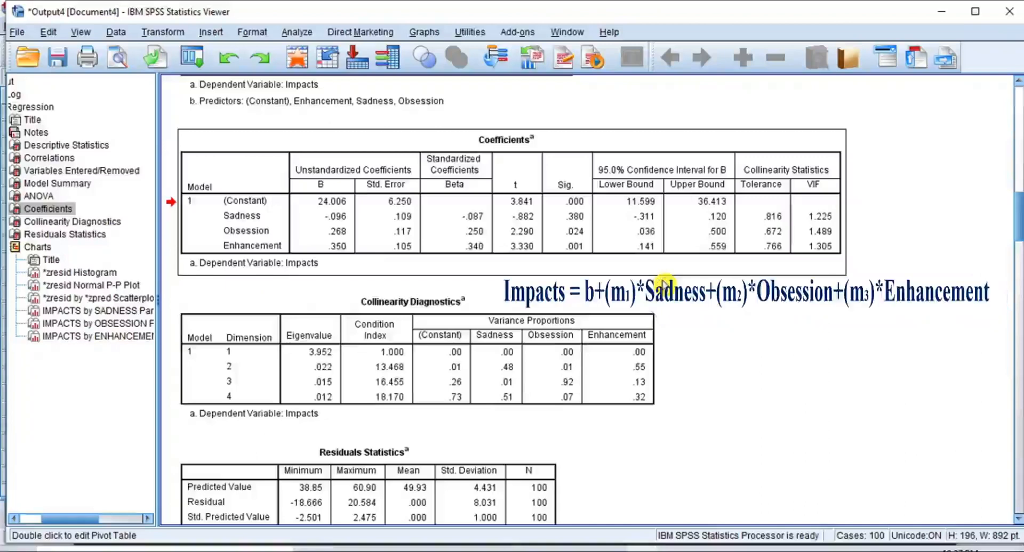
pyautogui.click(528, 272)
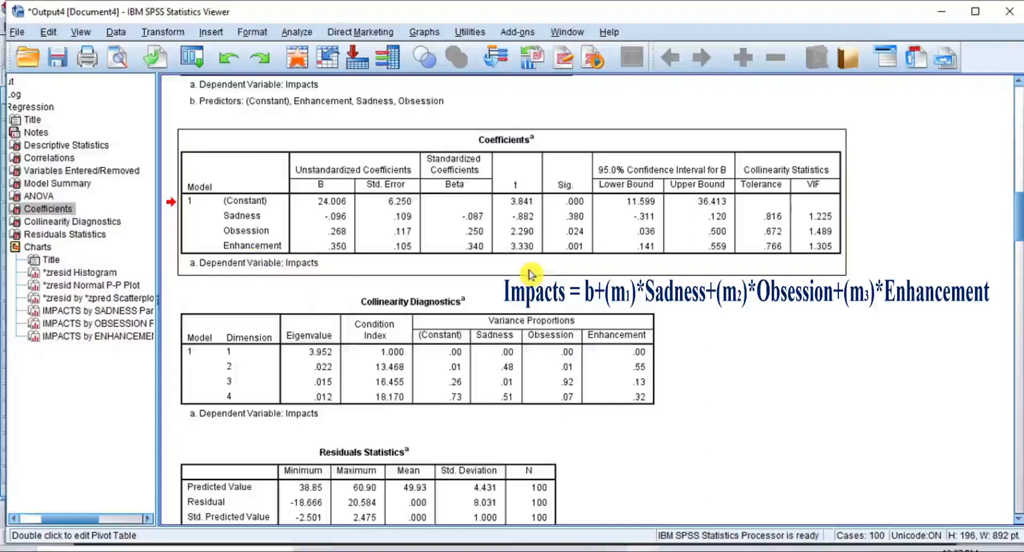
pyautogui.click(531, 274)
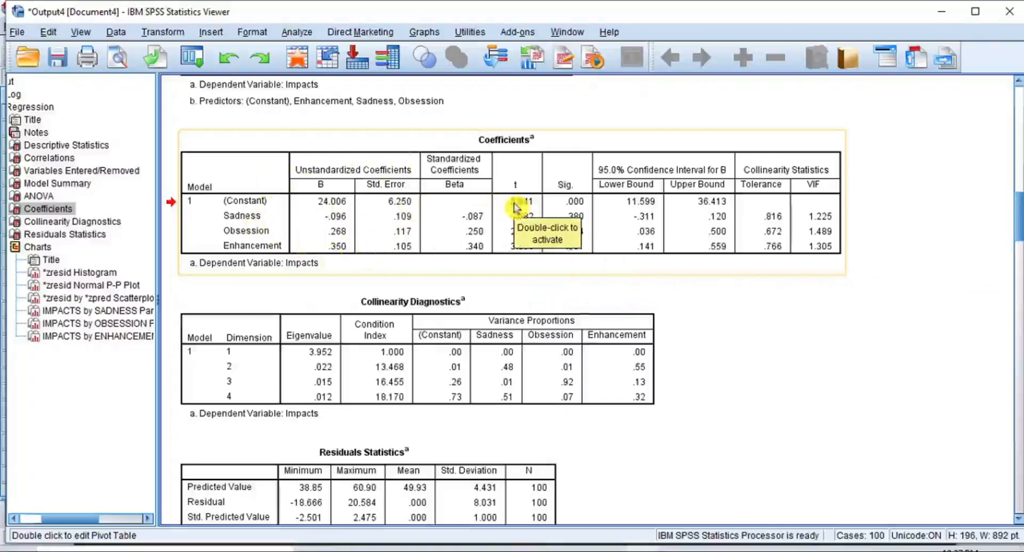
# - Compare the significance values of Sadness, Obsession and Enhancement with 0.05 in the Coefficients table and check their 95% confidence intervals
pyautogui.click(440, 141)
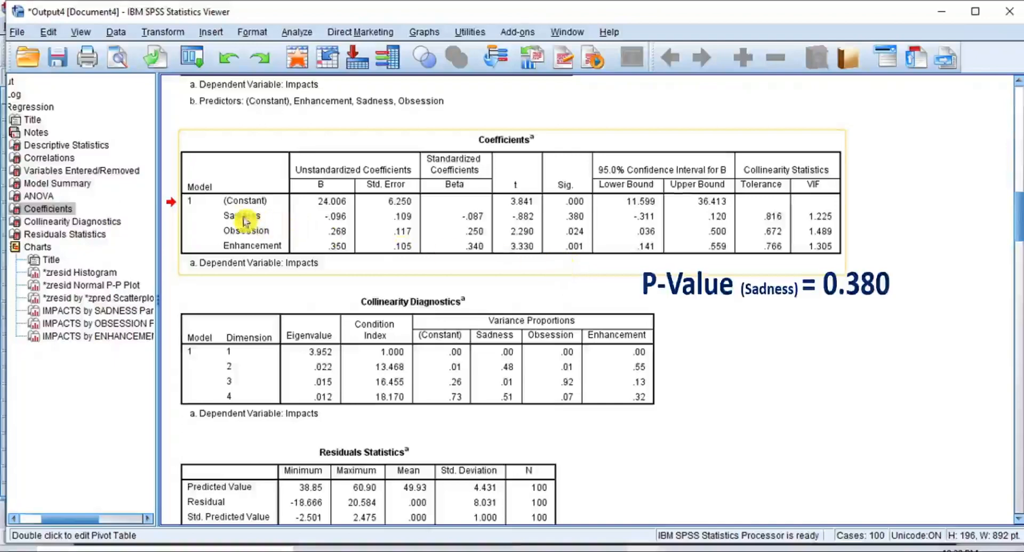
pyautogui.click(553, 219)
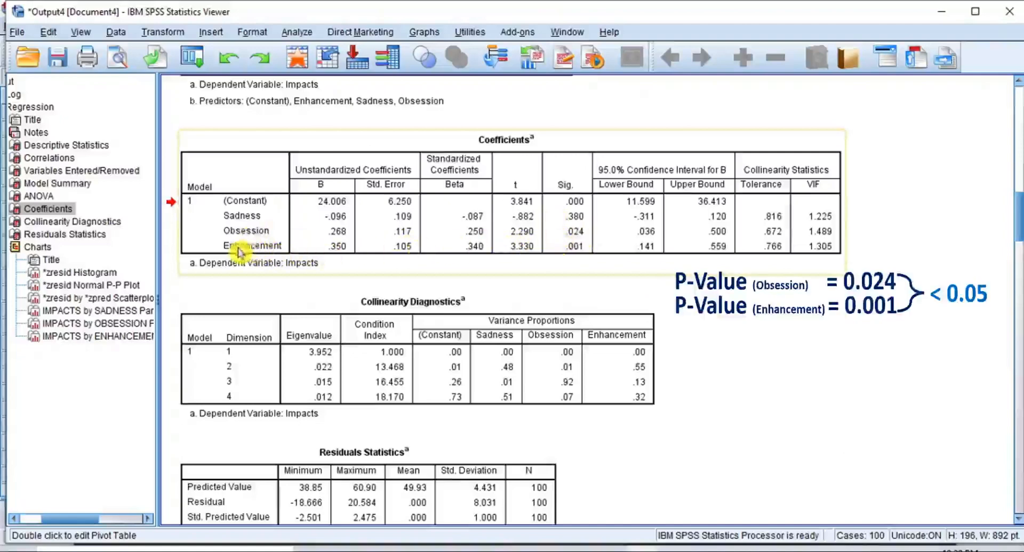
pyautogui.click(569, 264)
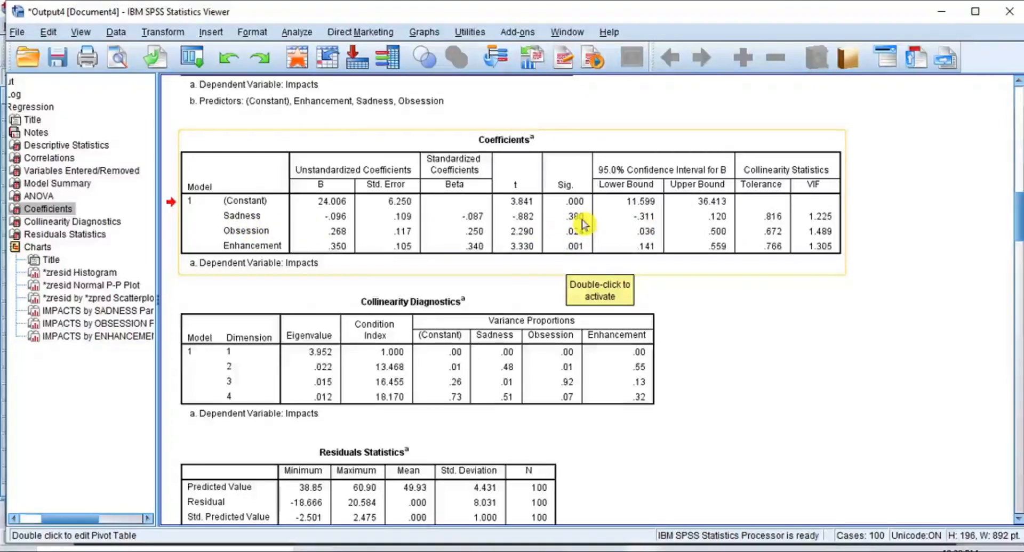
pyautogui.click(567, 272)
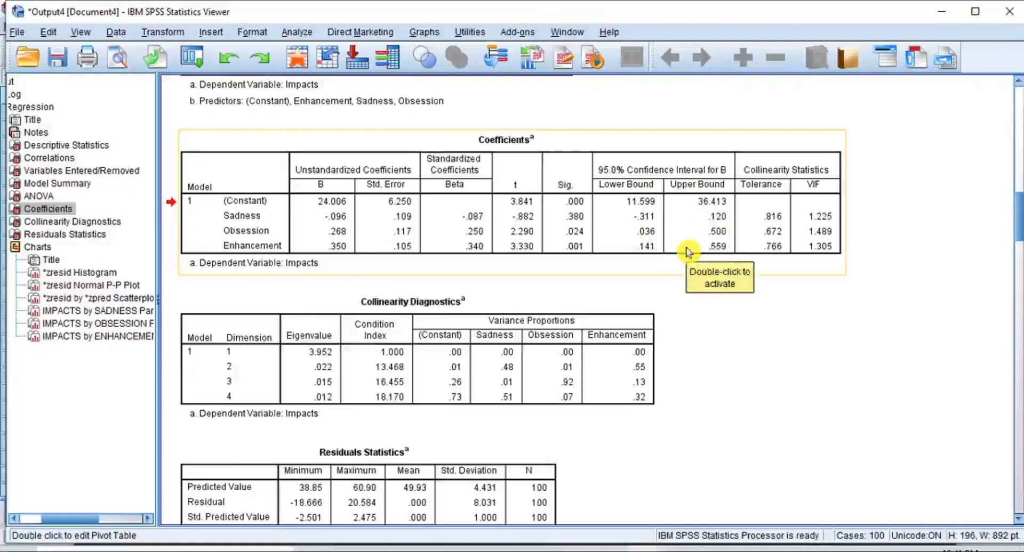
pyautogui.click(677, 275)
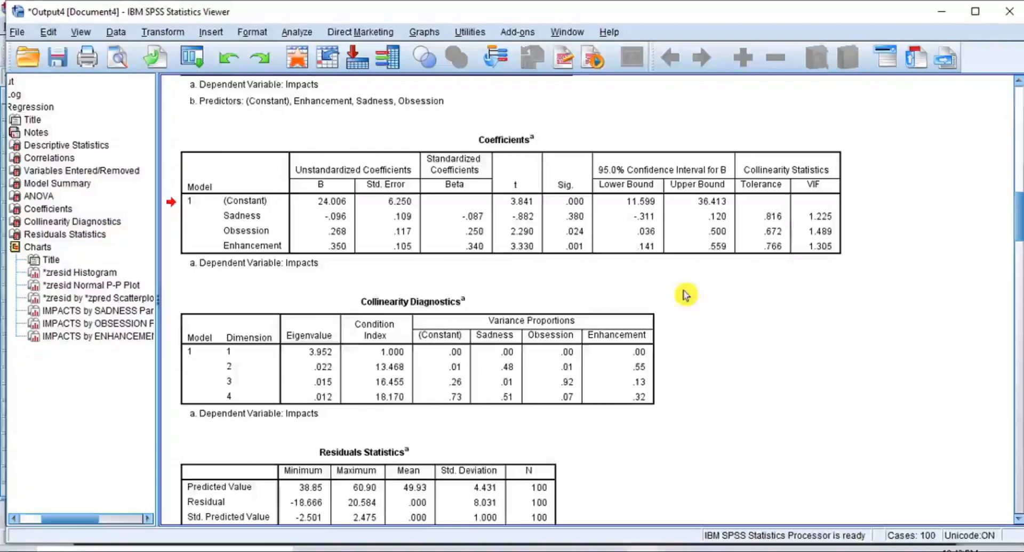
pyautogui.scroll(15, 698, 296)
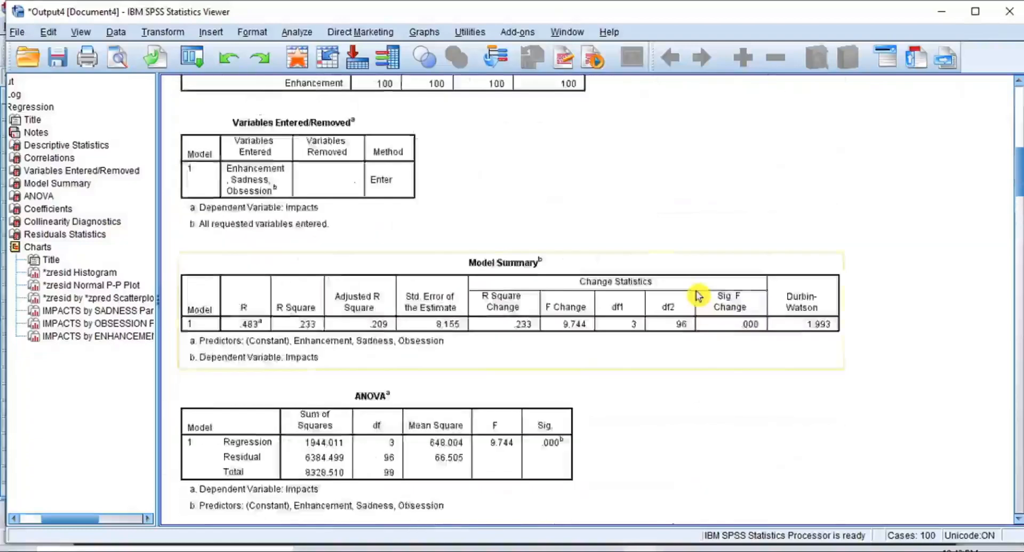
pyautogui.scroll(-15, 699, 296)
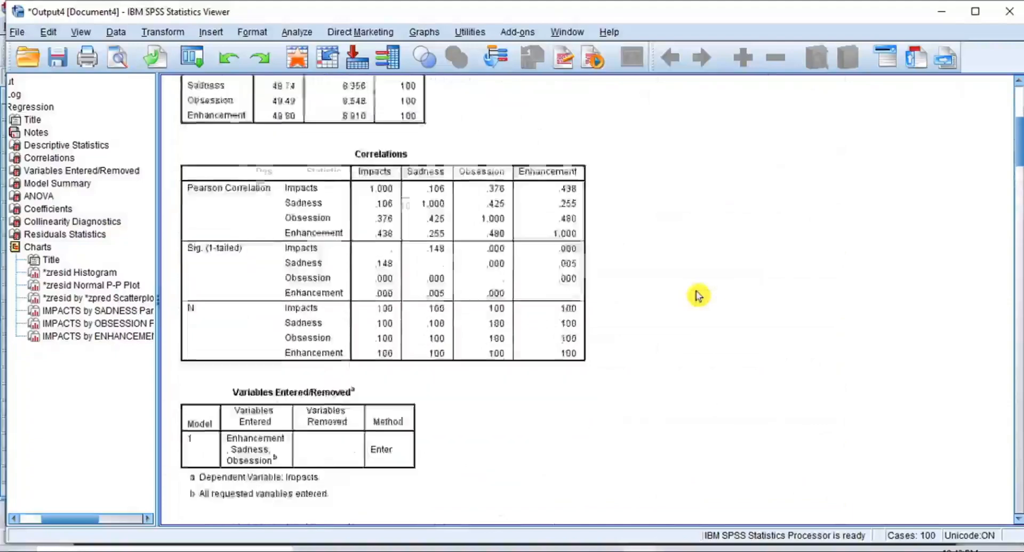
pyautogui.scroll(-8, 699, 296)
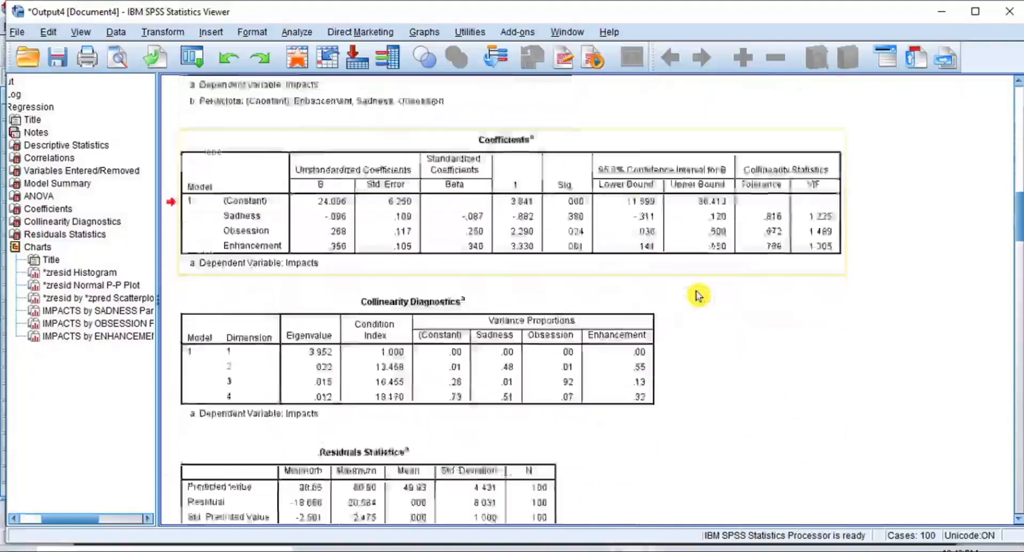
pyautogui.scroll(5, 699, 296)
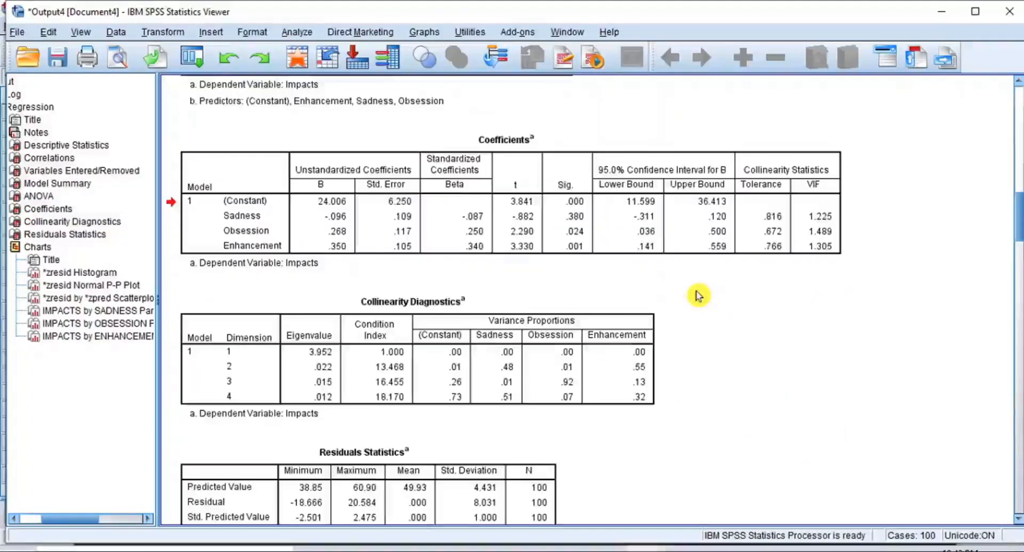
pyautogui.scroll(-8, 698, 296)
pyautogui.scroll(9, 699, 296)
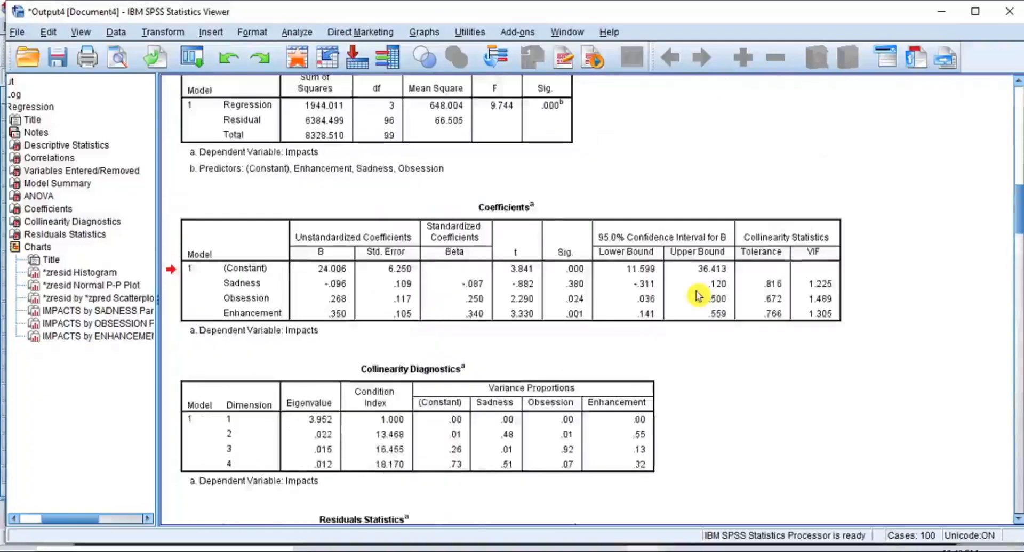
pyautogui.scroll(3, 699, 296)
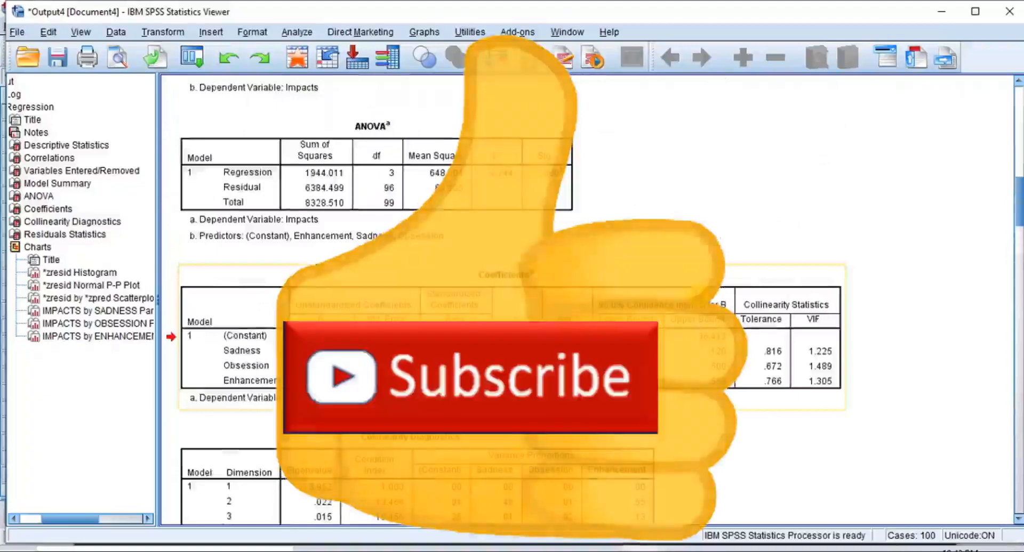